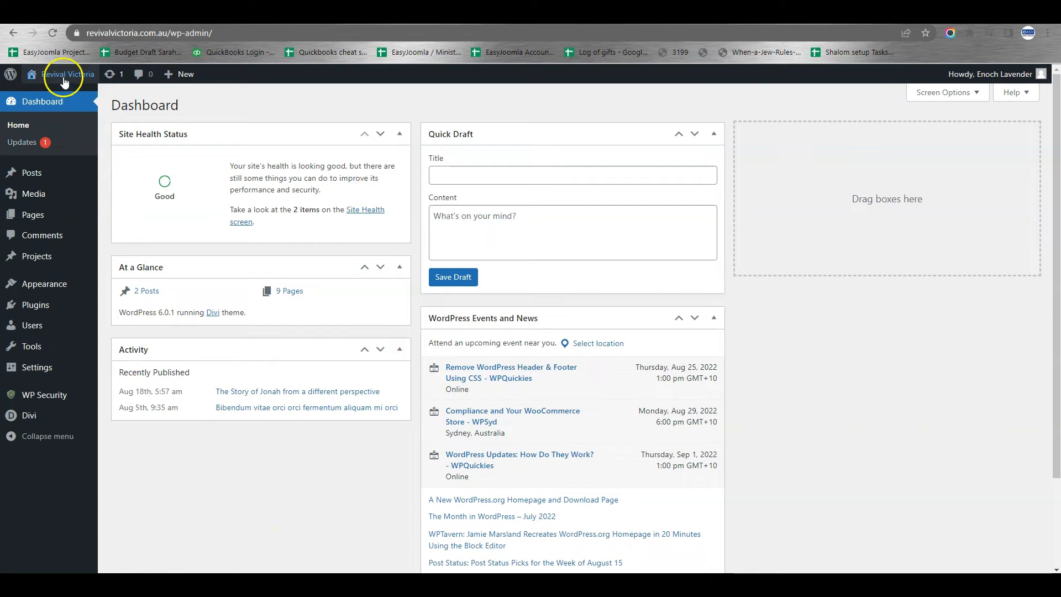
Visit the live site, go to the About page and enable the Visual Builder there.
mouse_move(63, 81)
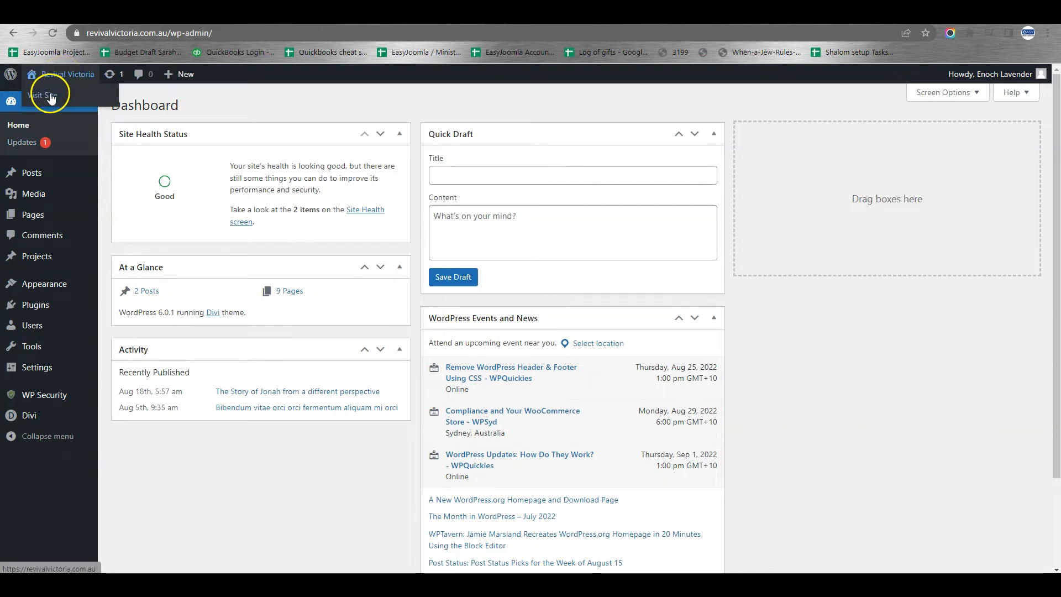
left_click(50, 97)
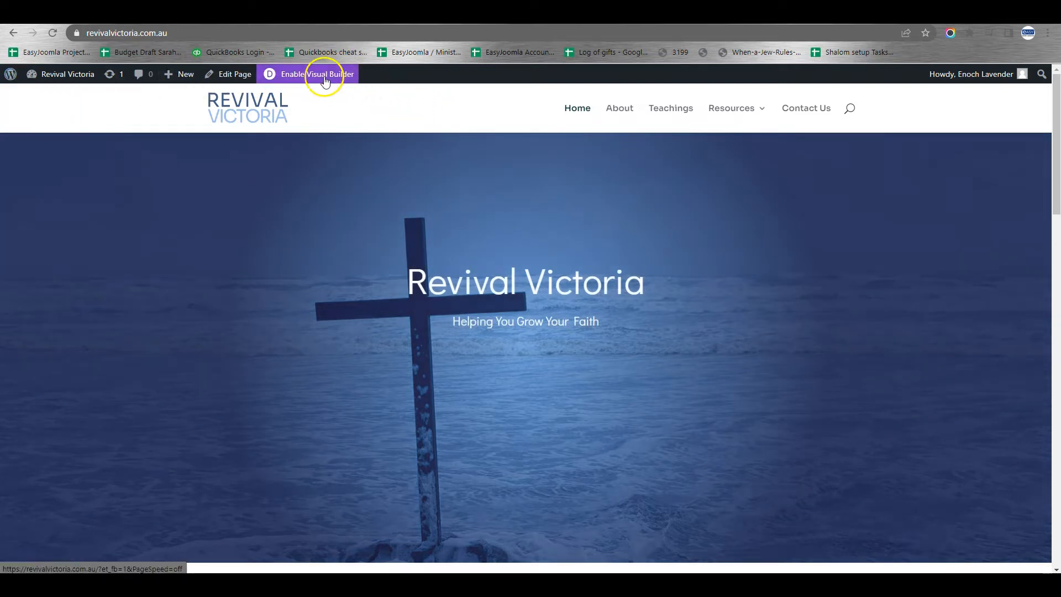
scroll(607, 263, "down", 5)
scroll(578, 282, "up", 5)
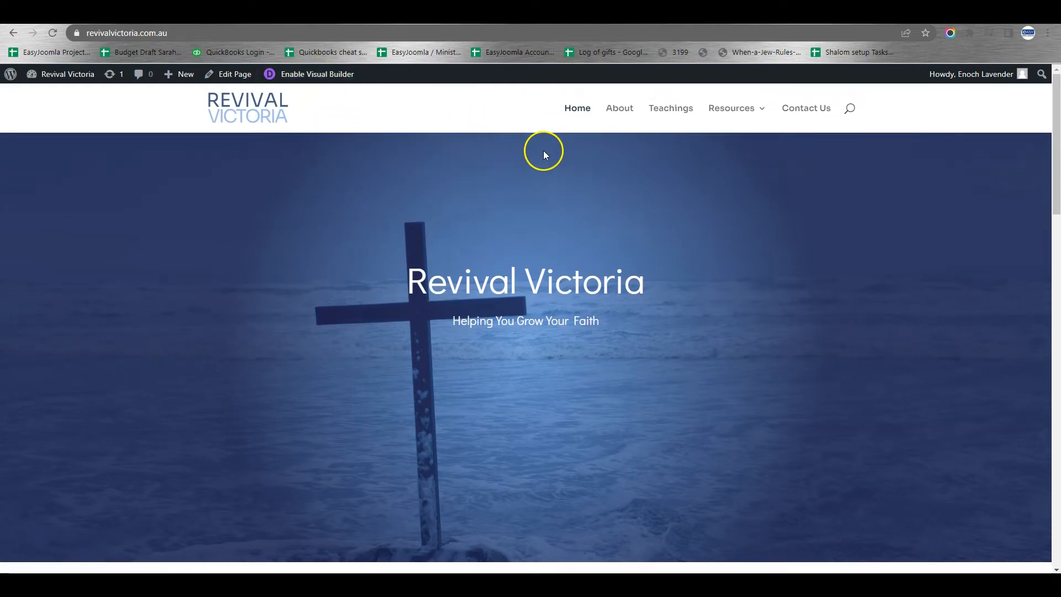
left_click(629, 113)
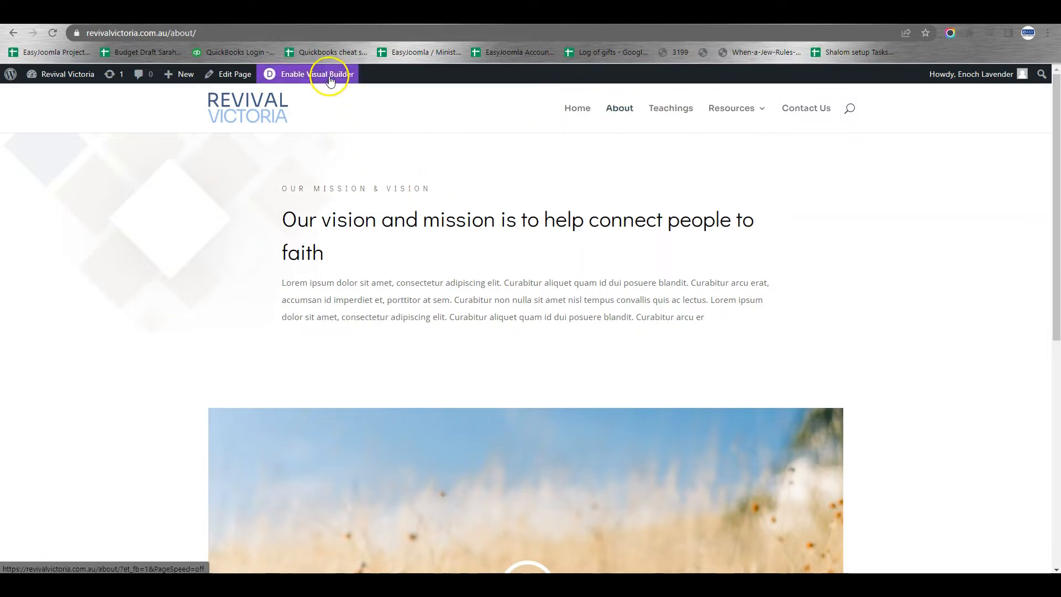
left_click(327, 79)
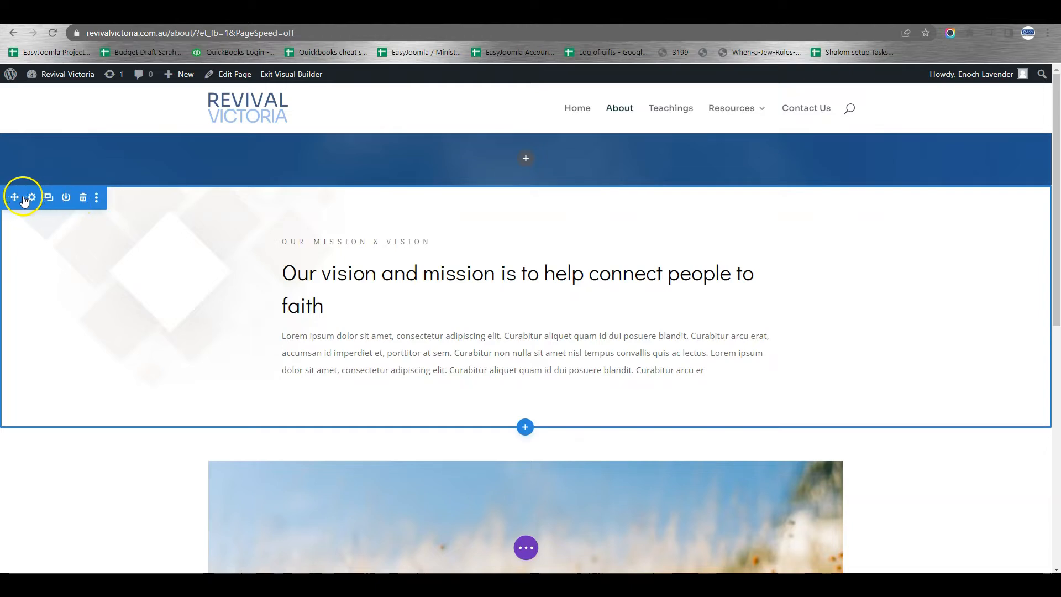
Replace the mission and vision section's background image with pexels-photo-888919.jpeg from the media library.
mouse_move(15, 195)
left_mouse_down()
mouse_move(31, 292)
mouse_move(26, 191)
left_mouse_up()
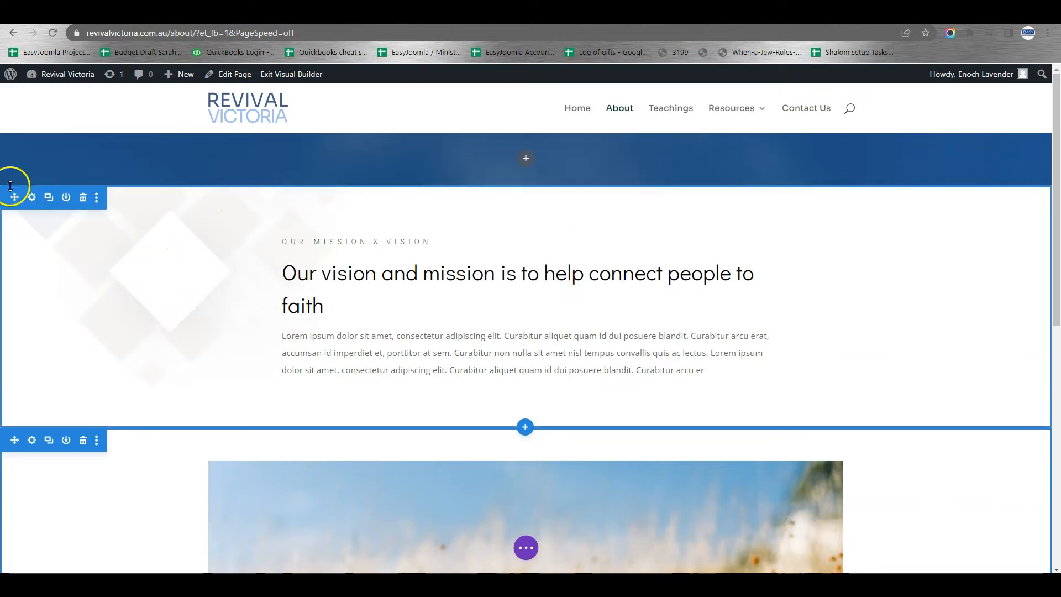
left_click(30, 198)
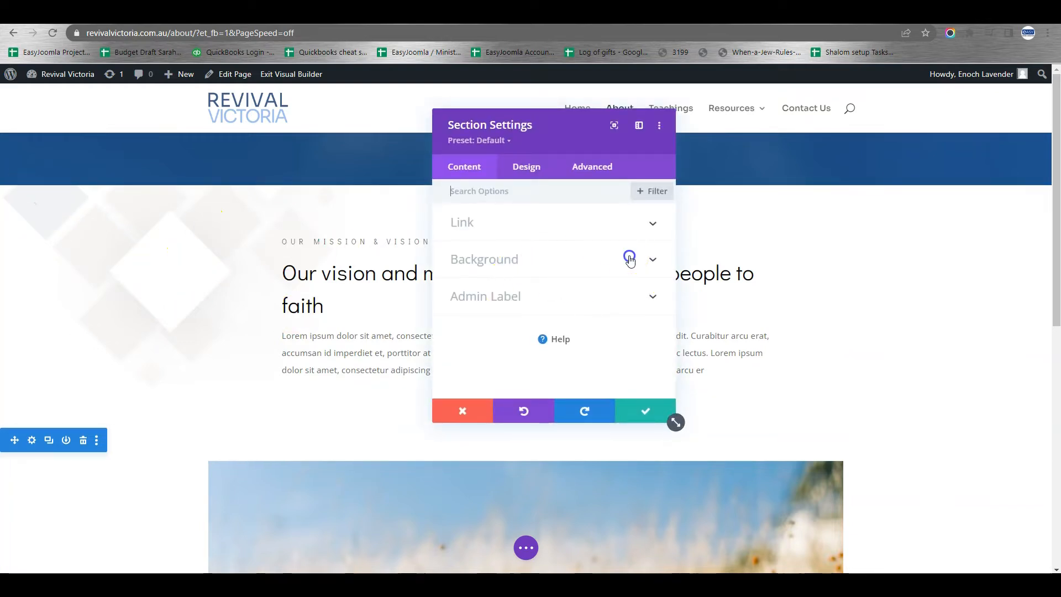
left_click(630, 259)
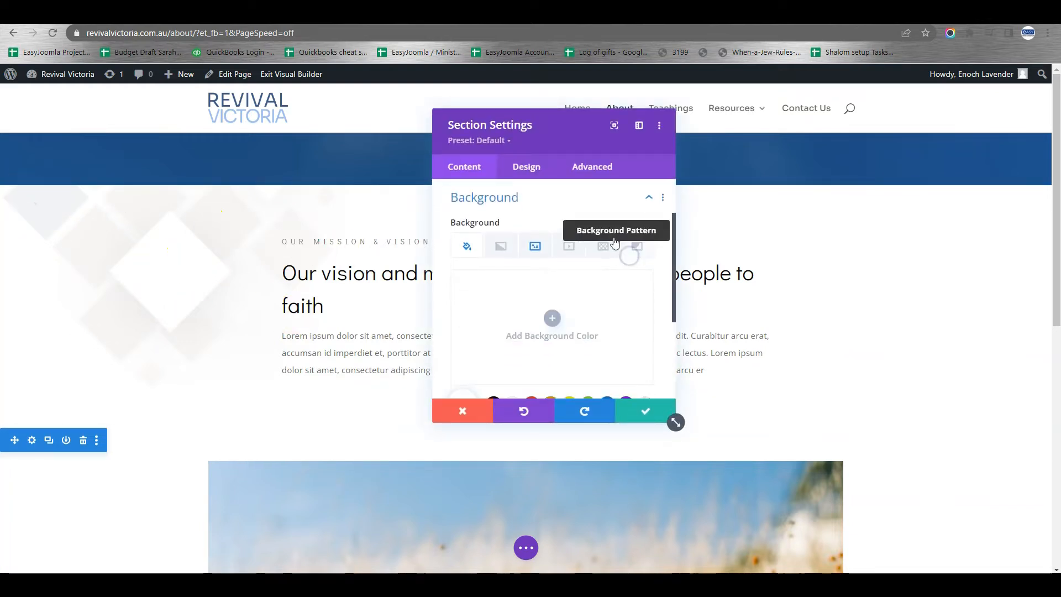
left_click(535, 252)
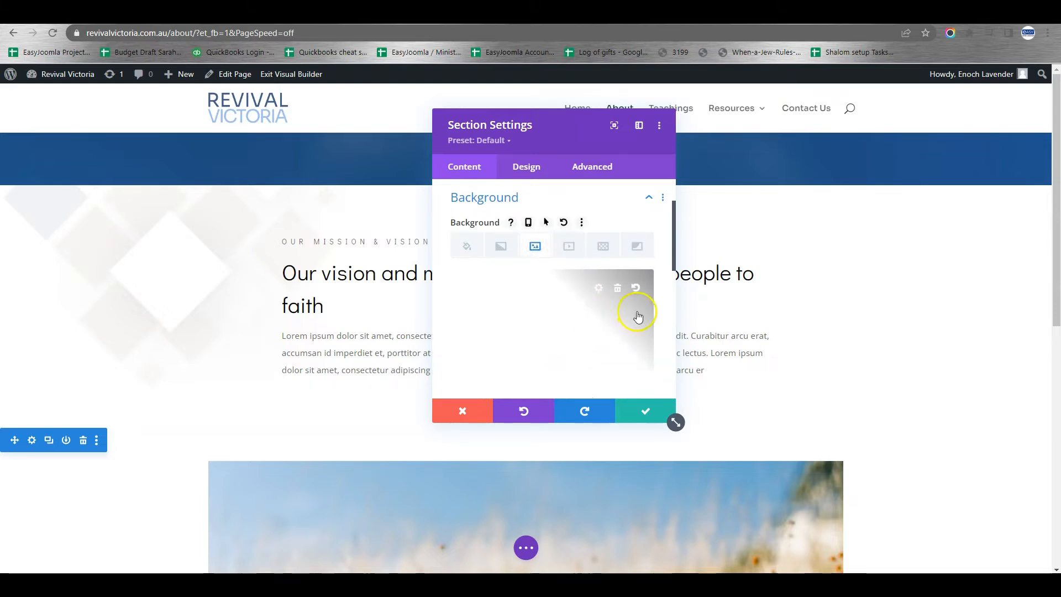
scroll(639, 317, "down", 2)
scroll(613, 265, "up", 2)
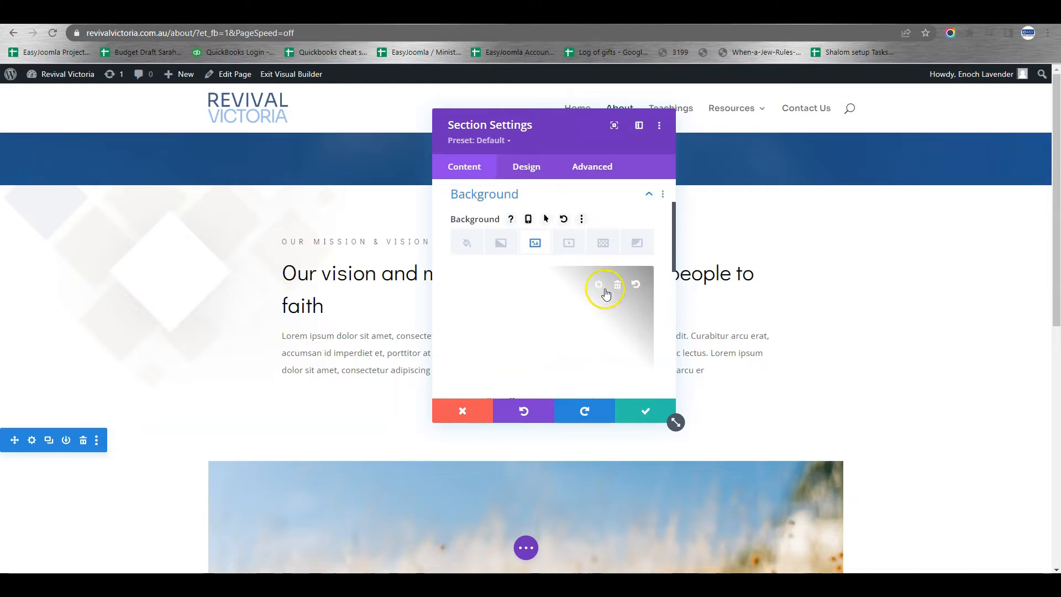
left_click(570, 318)
left_click(224, 123)
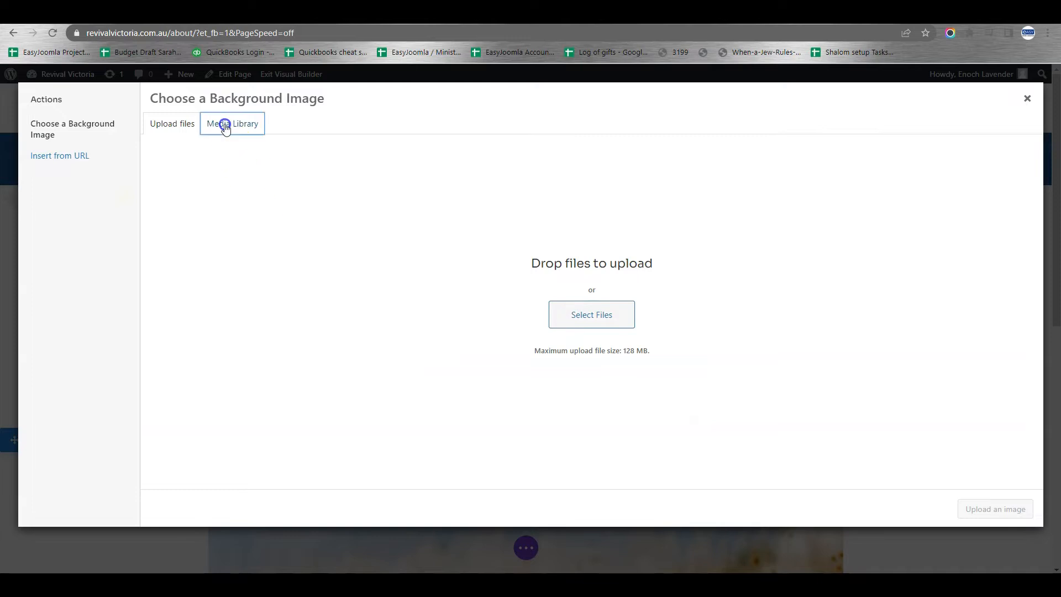
left_click(272, 223)
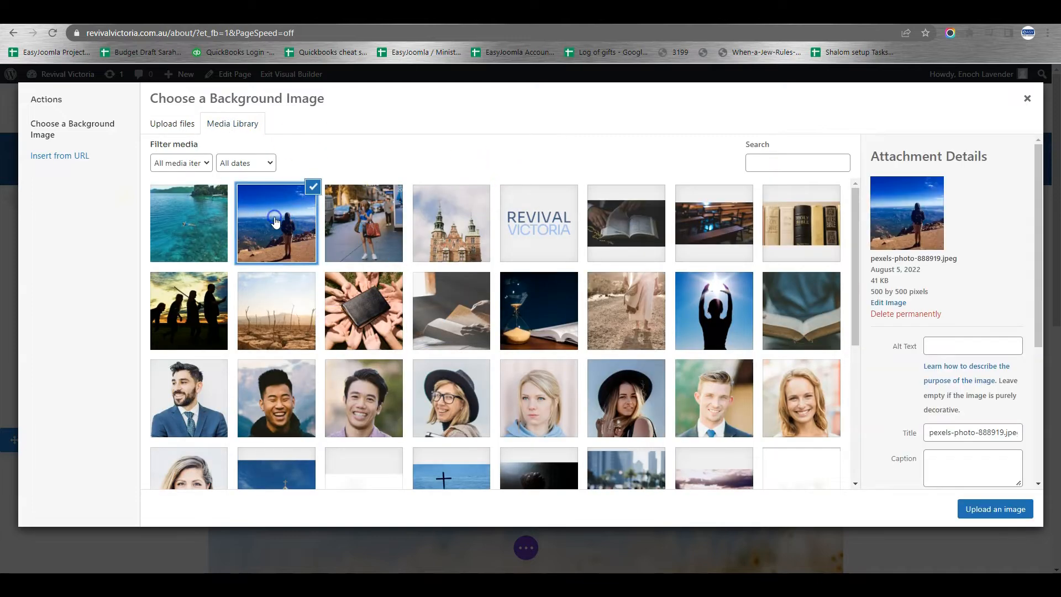
left_click(998, 510)
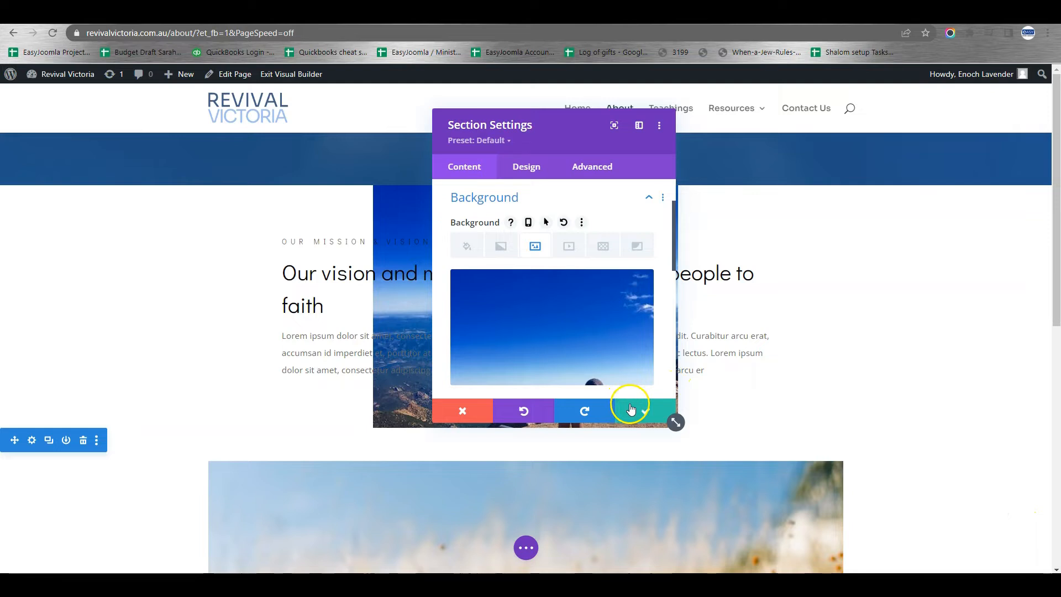
Remove the mission and vision section's background image and add the default blue-to-teal background gradient.
left_click_drag(592, 147, 754, 200)
mouse_move(770, 407)
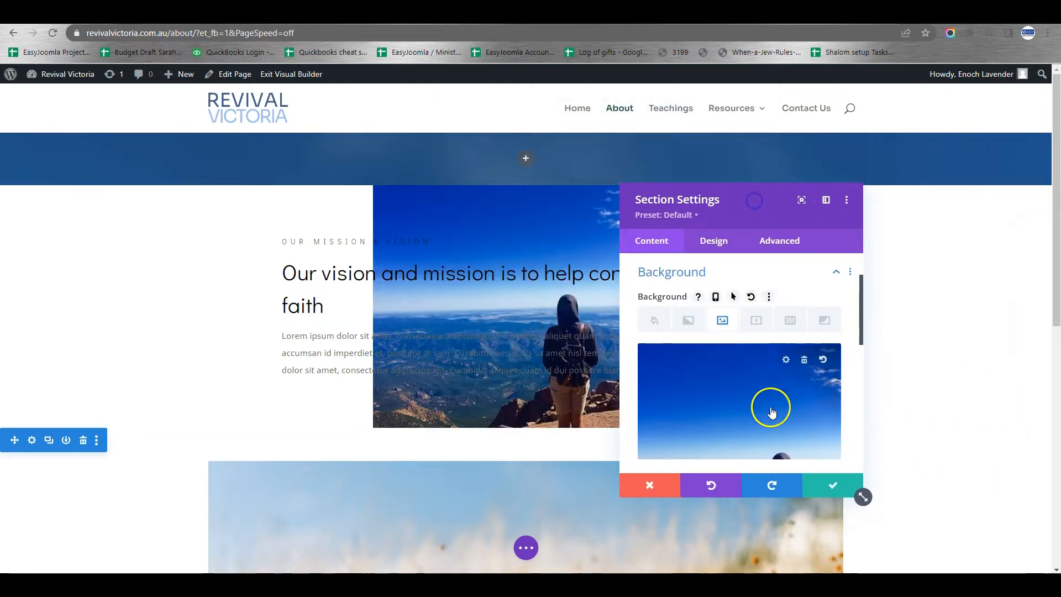
left_click(805, 365)
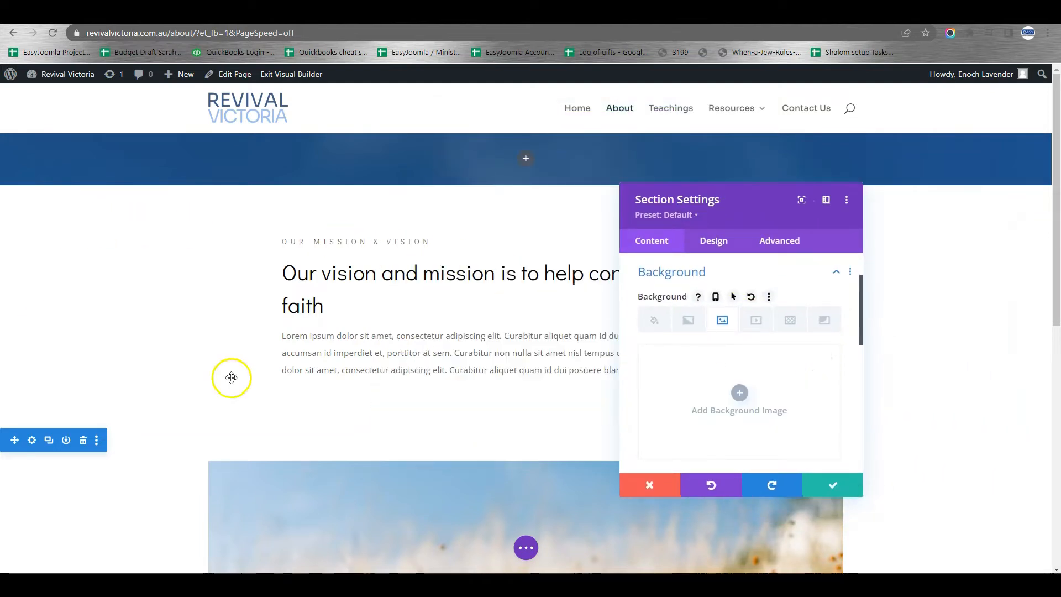
left_click(689, 326)
left_click(741, 395)
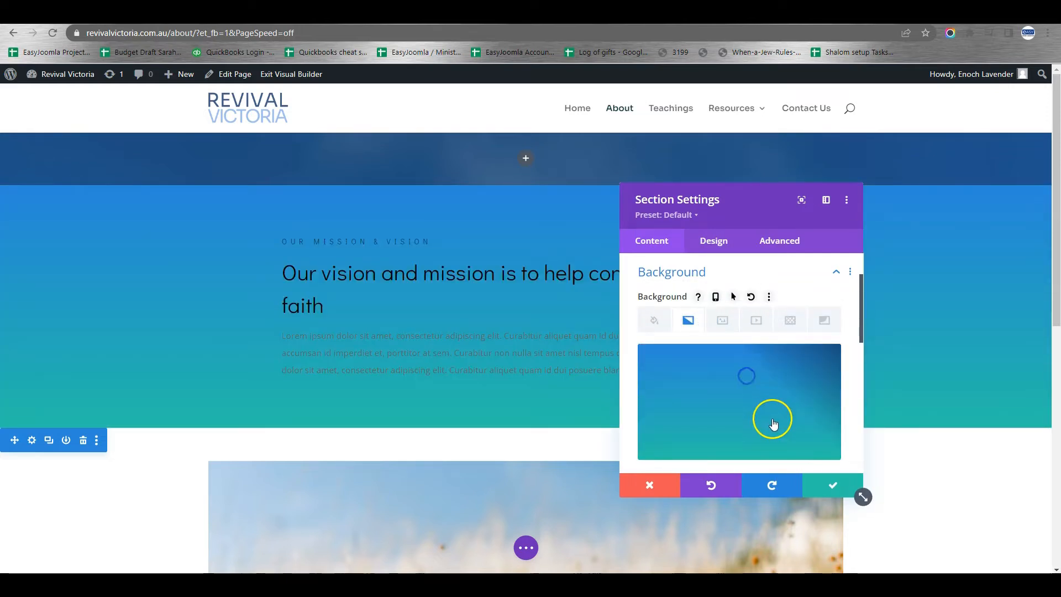
Move the gradient's teal end stop closer to the blue one and save the section settings.
scroll(759, 412, "down", 5)
left_click_drag(801, 381, 758, 398)
scroll(758, 398, "down", 6)
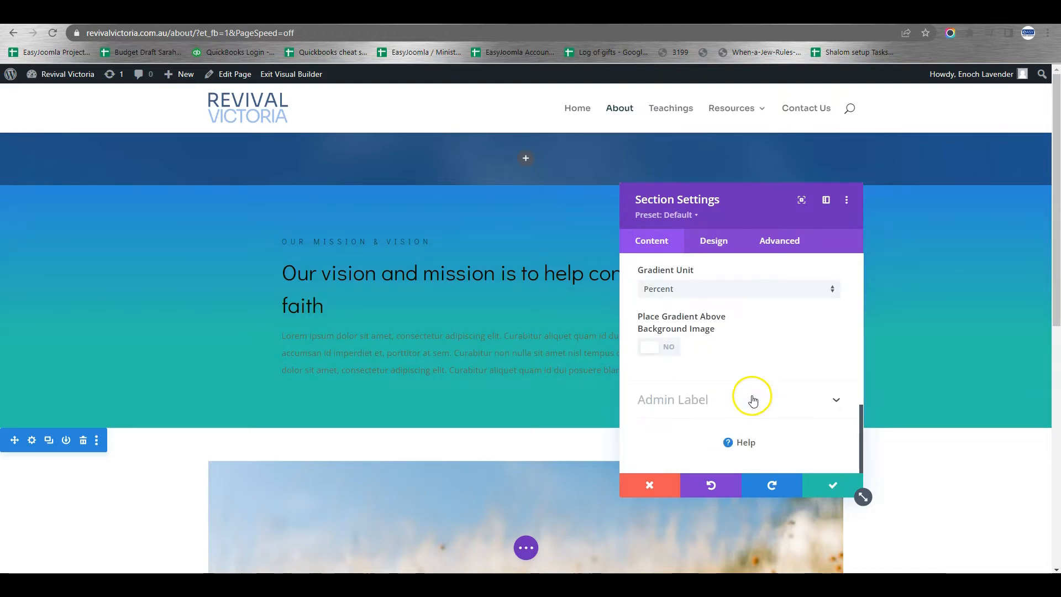
scroll(753, 400, "up", 10)
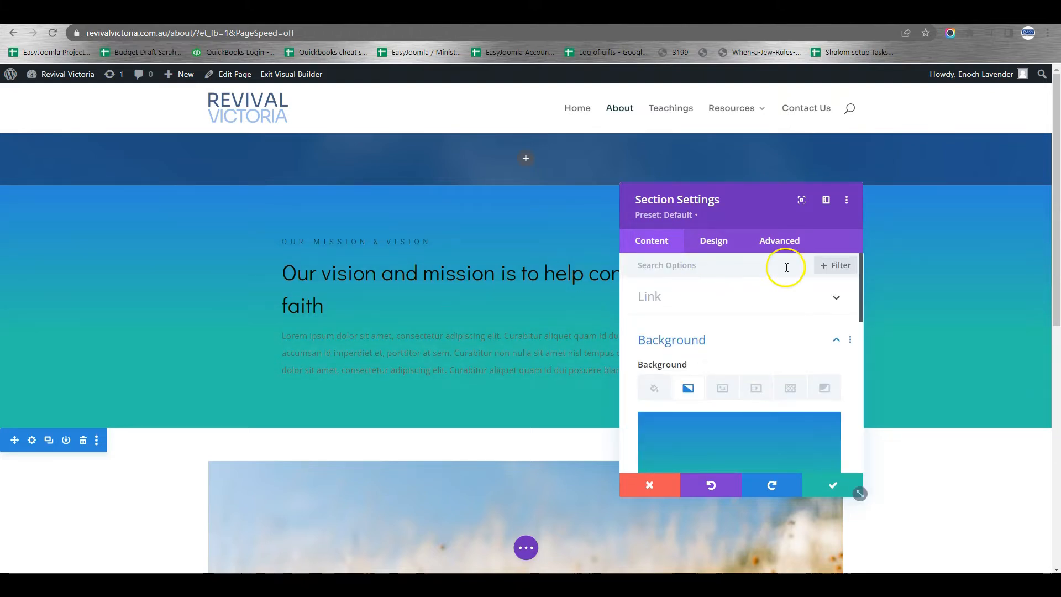
left_click(834, 487)
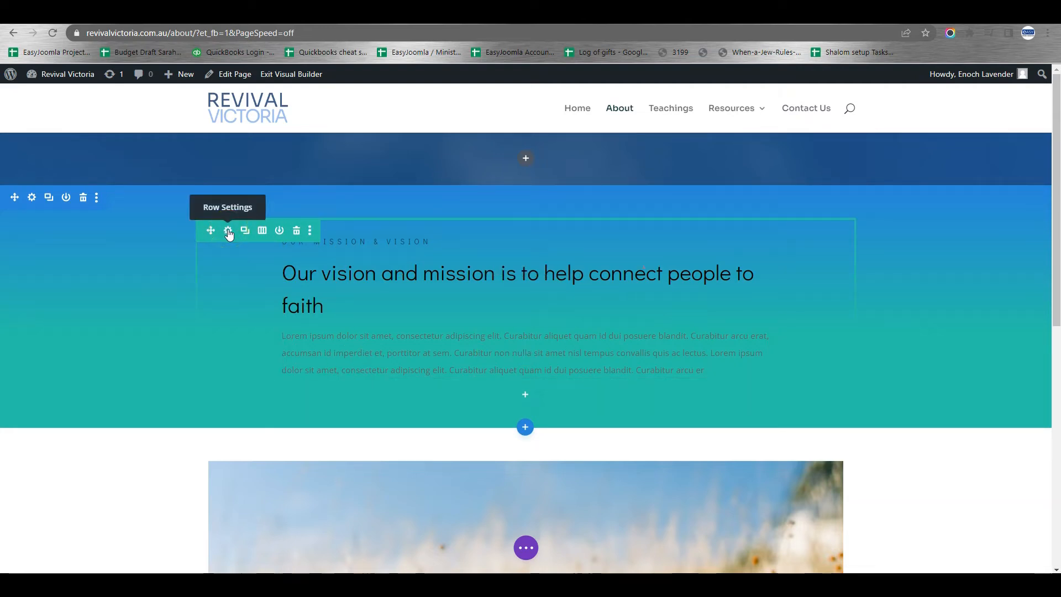
Add a second column to the mission and vision row and save the row settings.
left_click(229, 232)
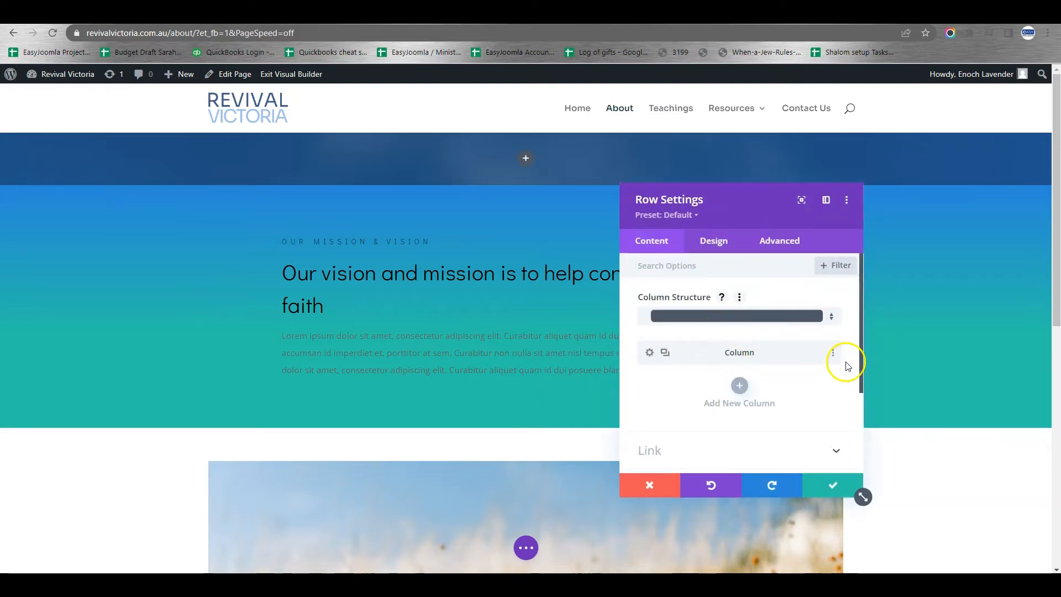
left_click(740, 387)
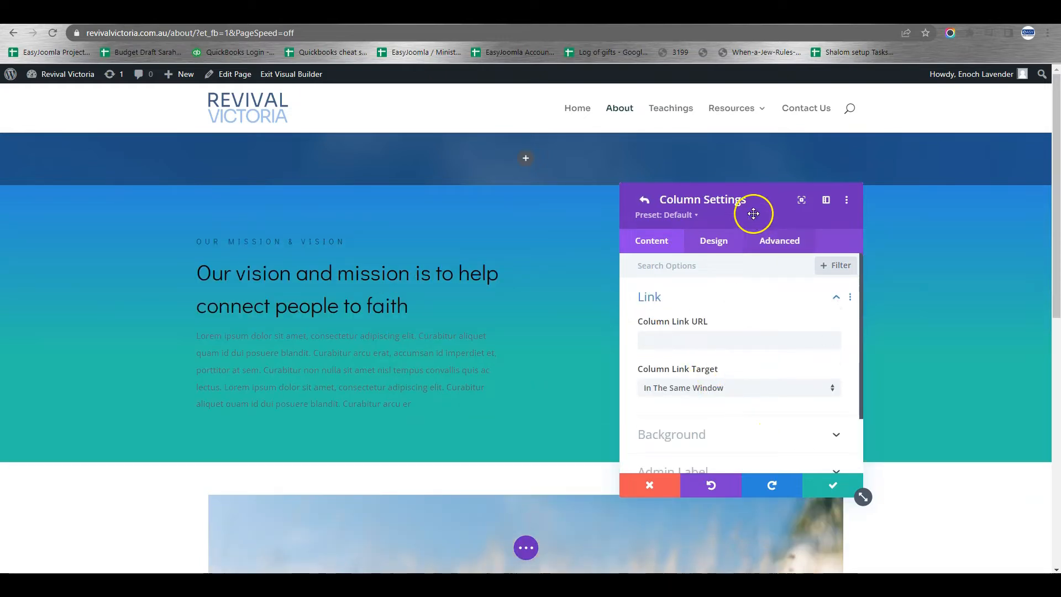
left_click_drag(754, 214, 741, 246)
left_click(818, 513)
left_click(820, 516)
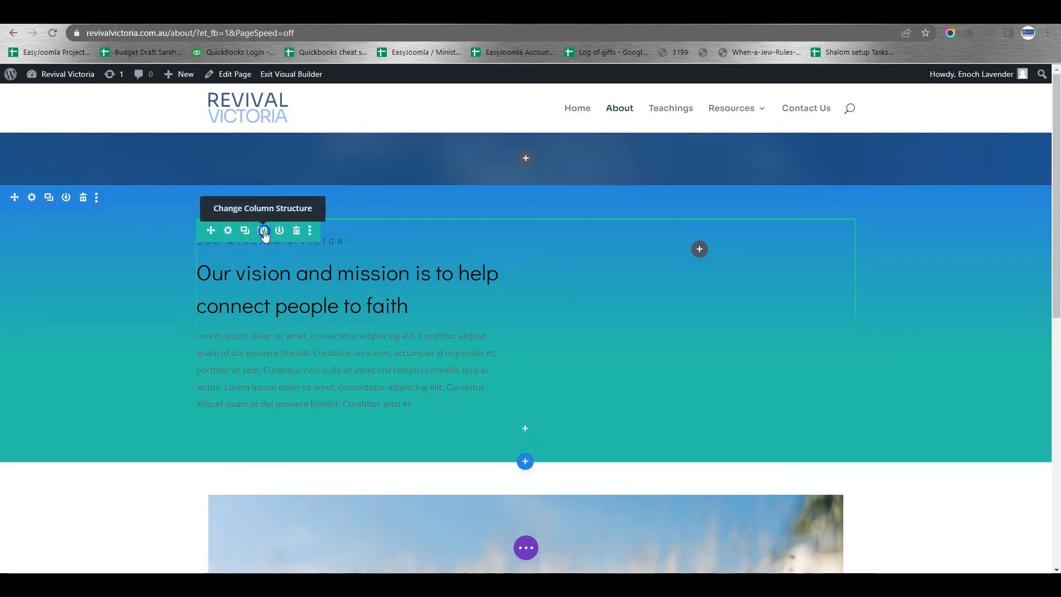
Review the row's available column layouts and the mission text module's content and design options.
left_click(263, 231)
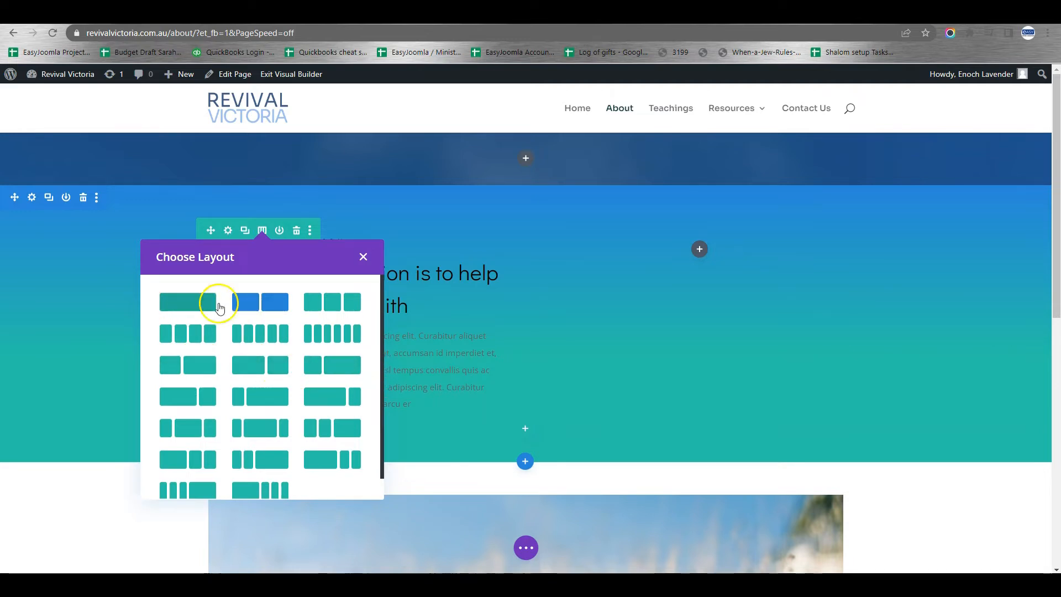
left_click(363, 259)
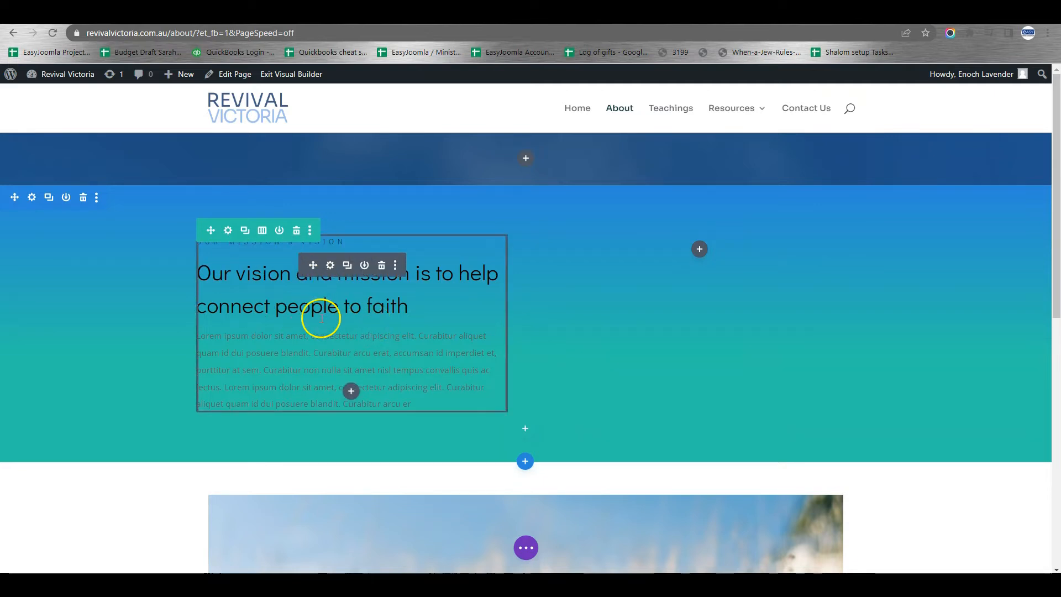
left_click(330, 266)
scroll(749, 387, "down", 1)
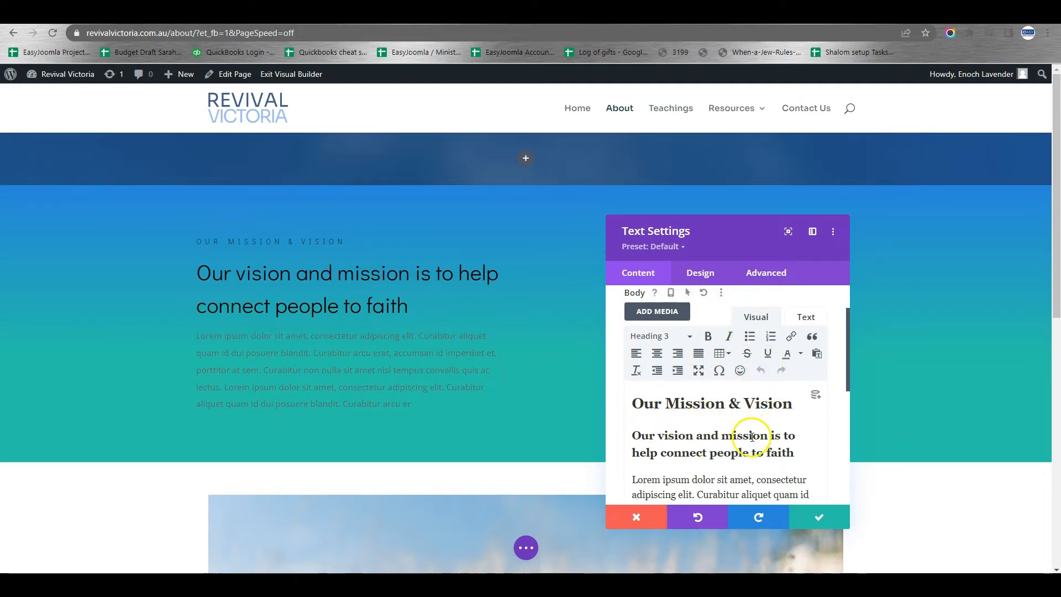
scroll(749, 446, "down", 5)
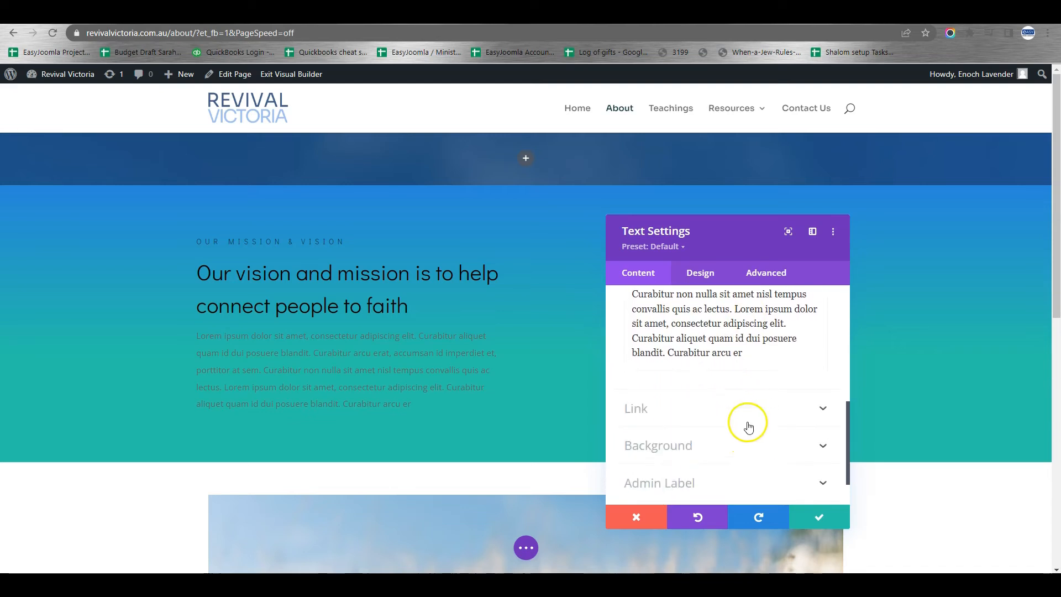
left_click(700, 275)
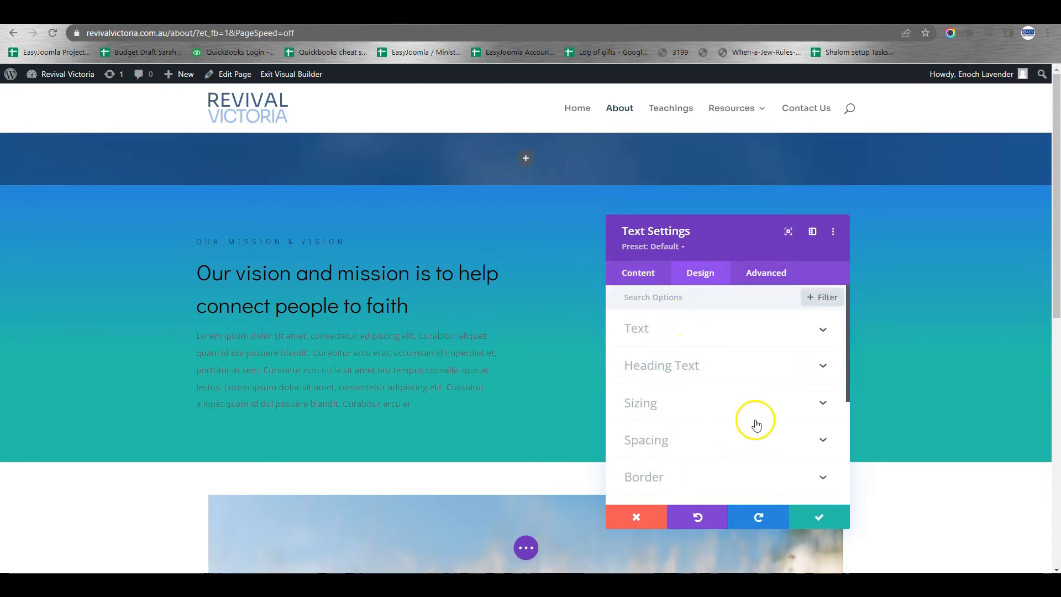
left_click(696, 330)
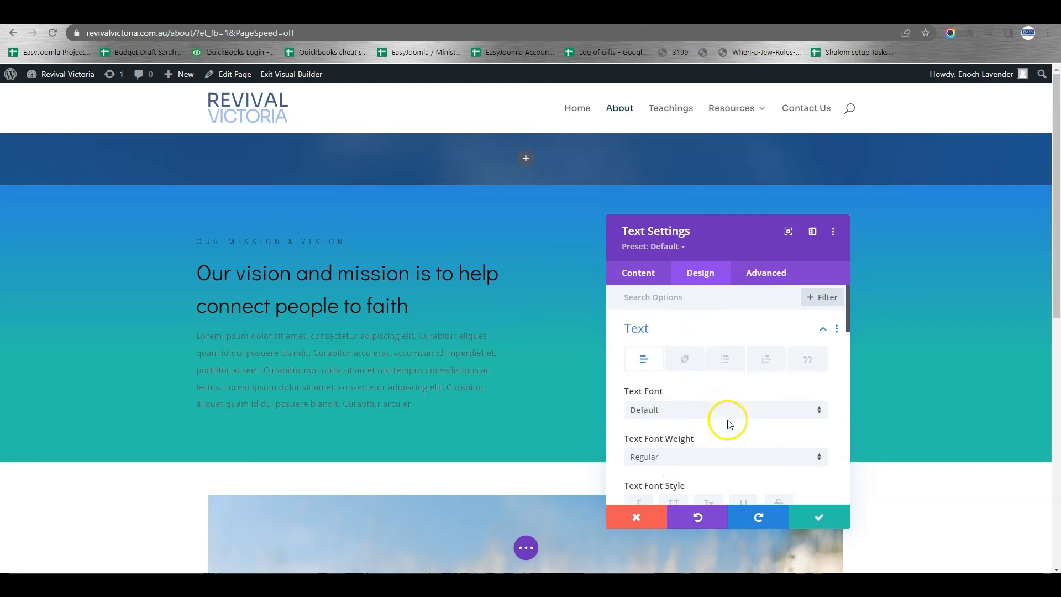
scroll(728, 425, "down", 10)
scroll(727, 423, "down", 3)
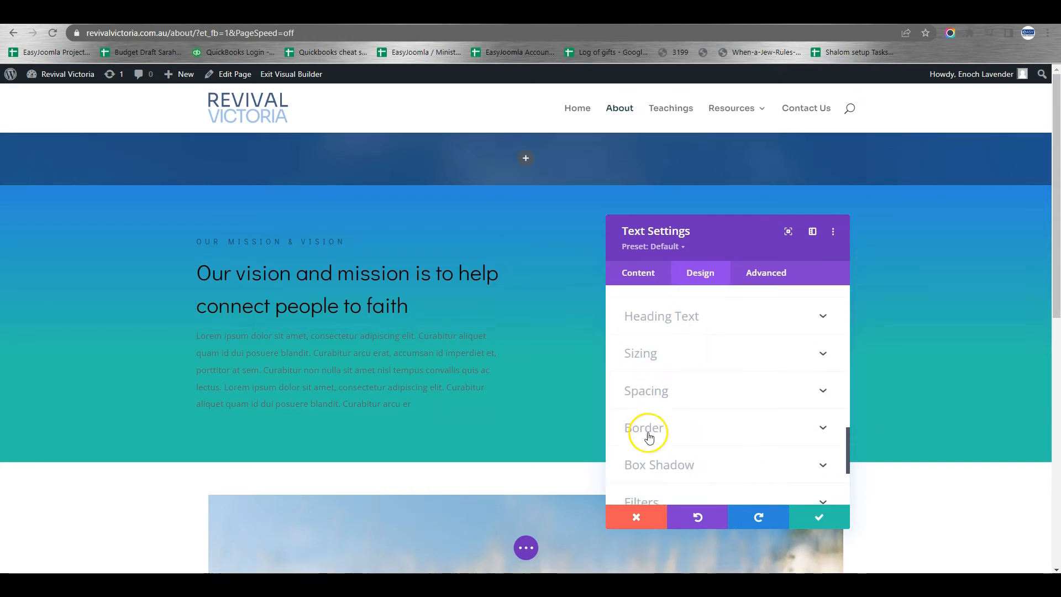
left_click(807, 518)
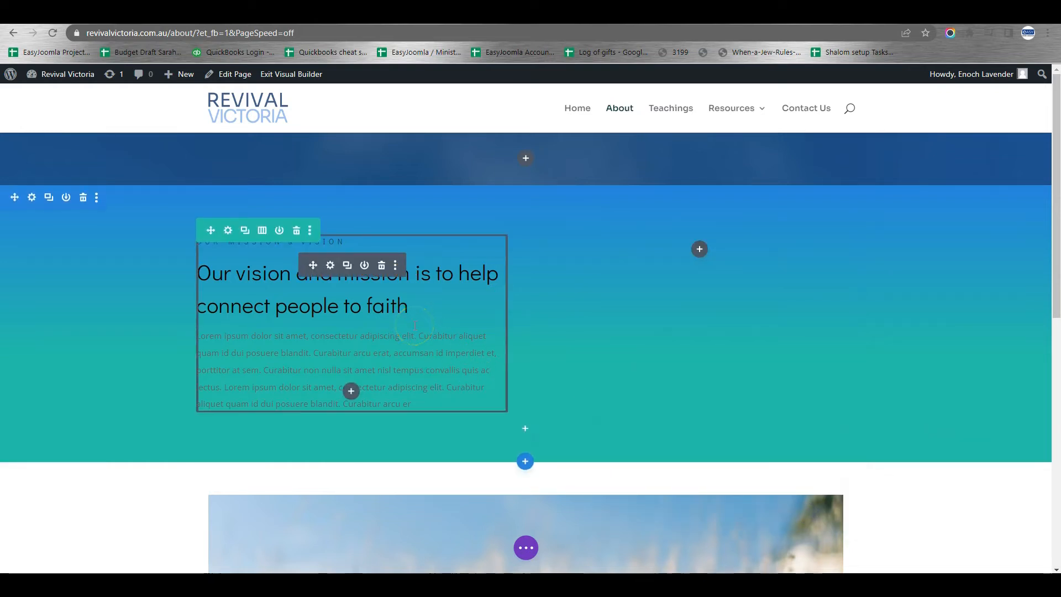
Insert a Blurb module into the row's empty second column and move its settings window clear of it.
left_click(701, 252)
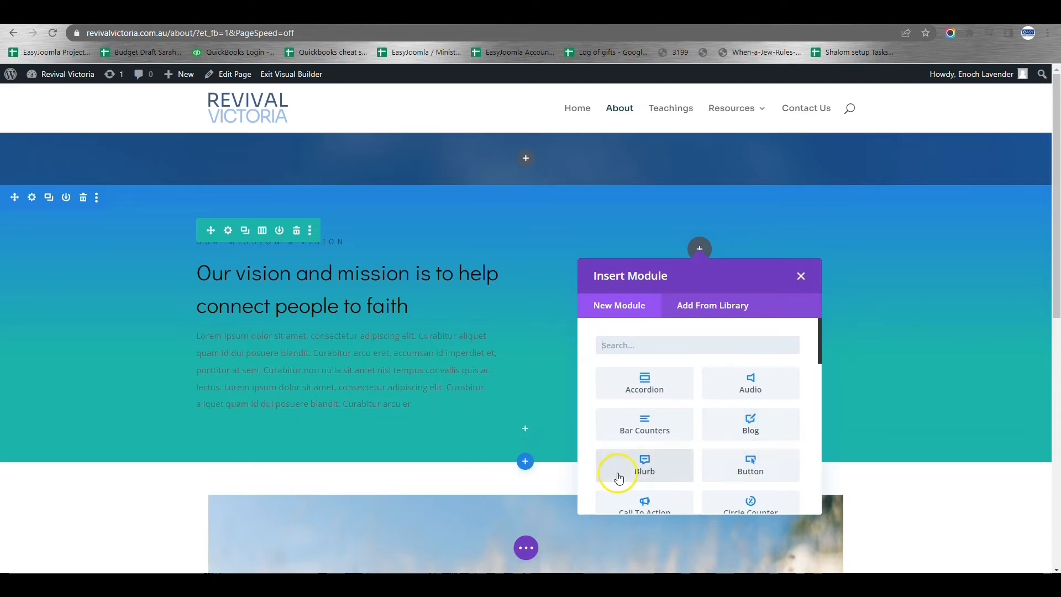
left_click(648, 468)
left_click_drag(755, 225, 358, 203)
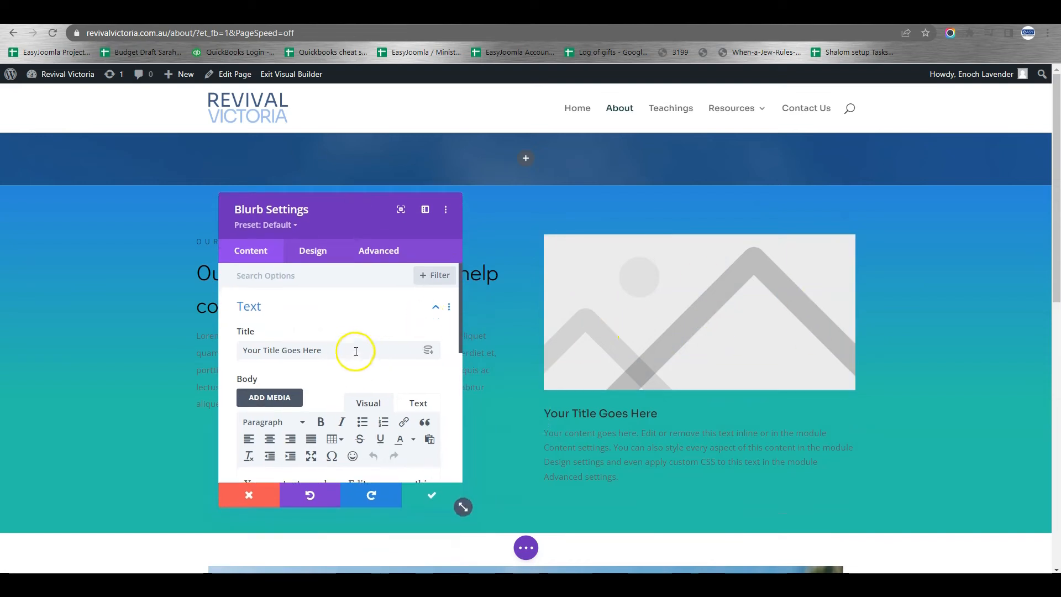
Set the Blurb's image to the hourglass and open book picture, 3-2.png, from the media library.
scroll(358, 370, "down", 2)
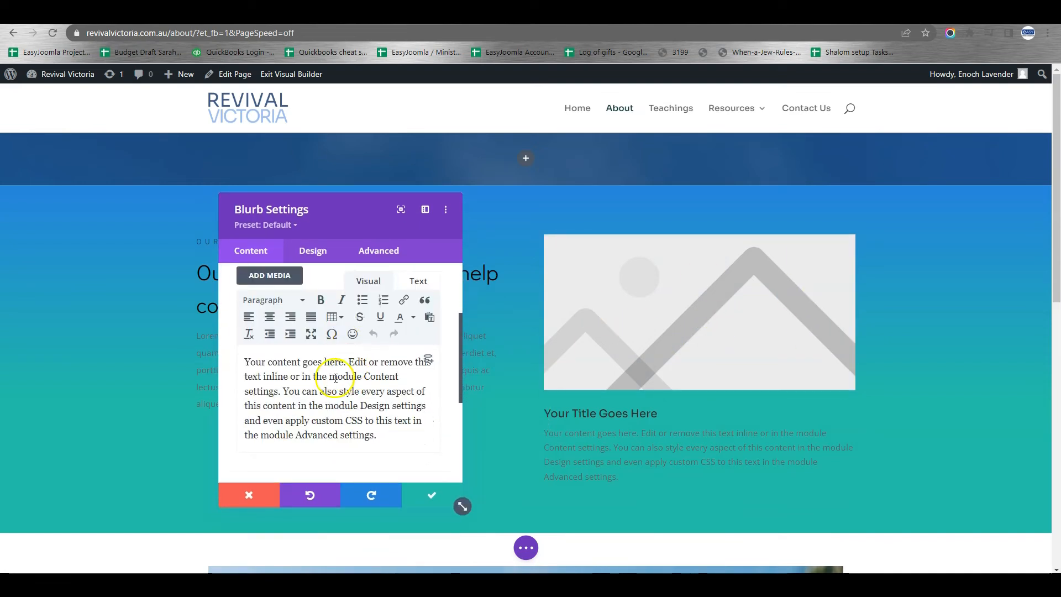
scroll(306, 380, "down", 2)
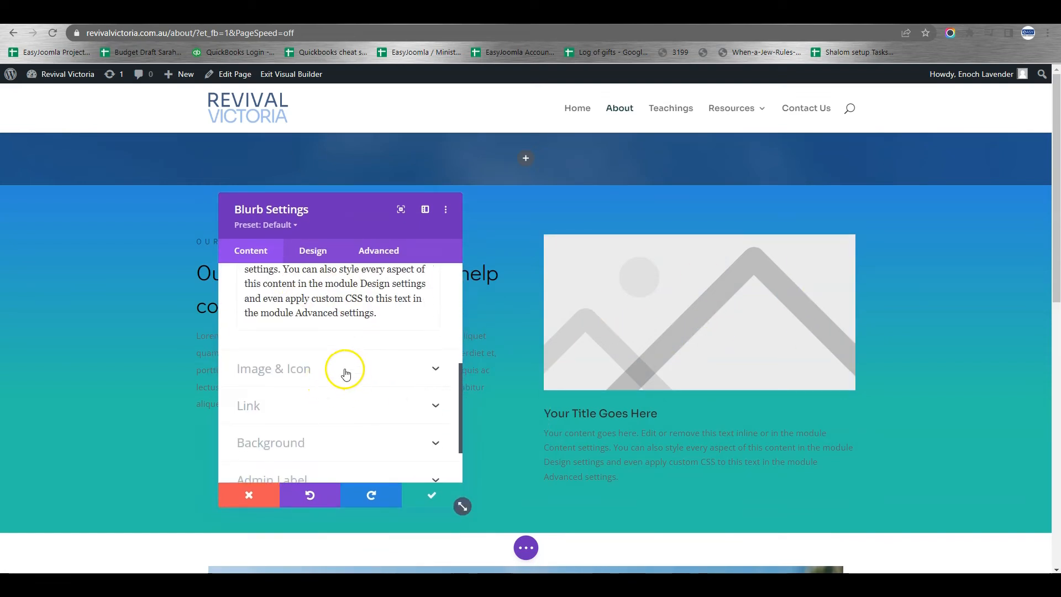
left_click(347, 365)
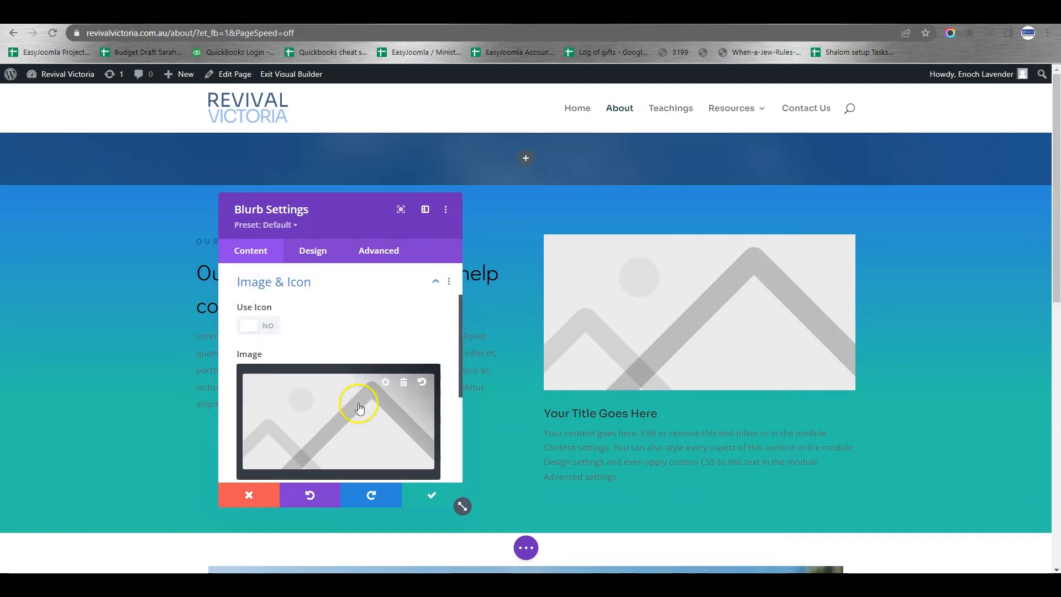
left_click(377, 411)
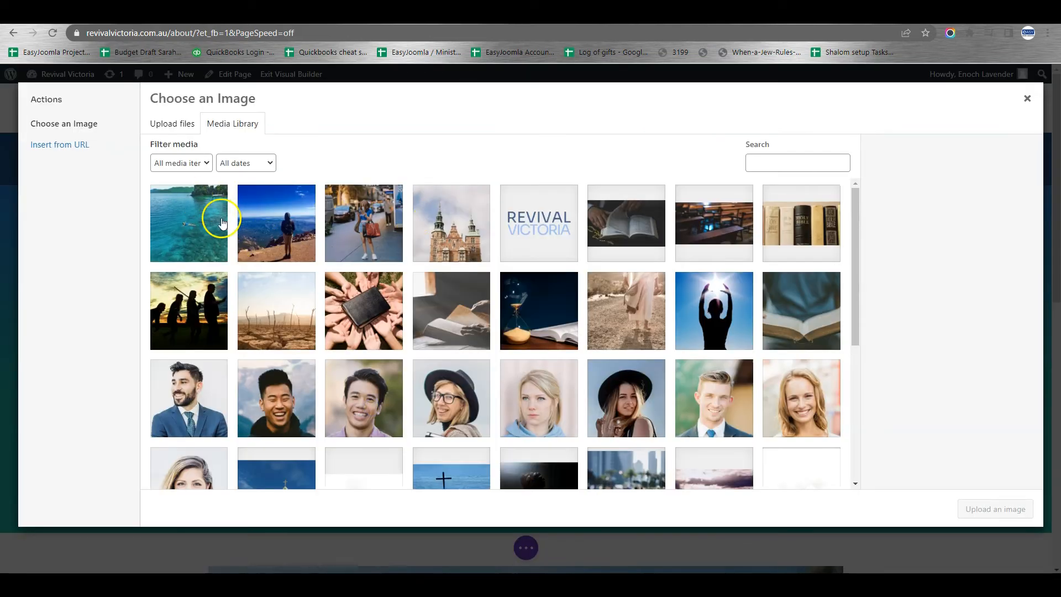
left_click(540, 320)
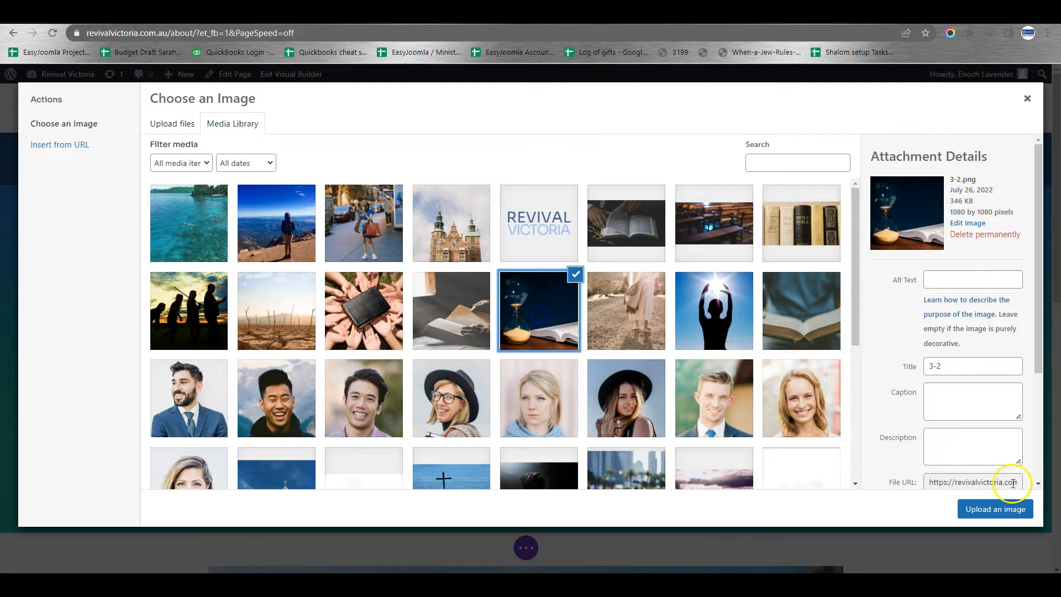
left_click(1014, 508)
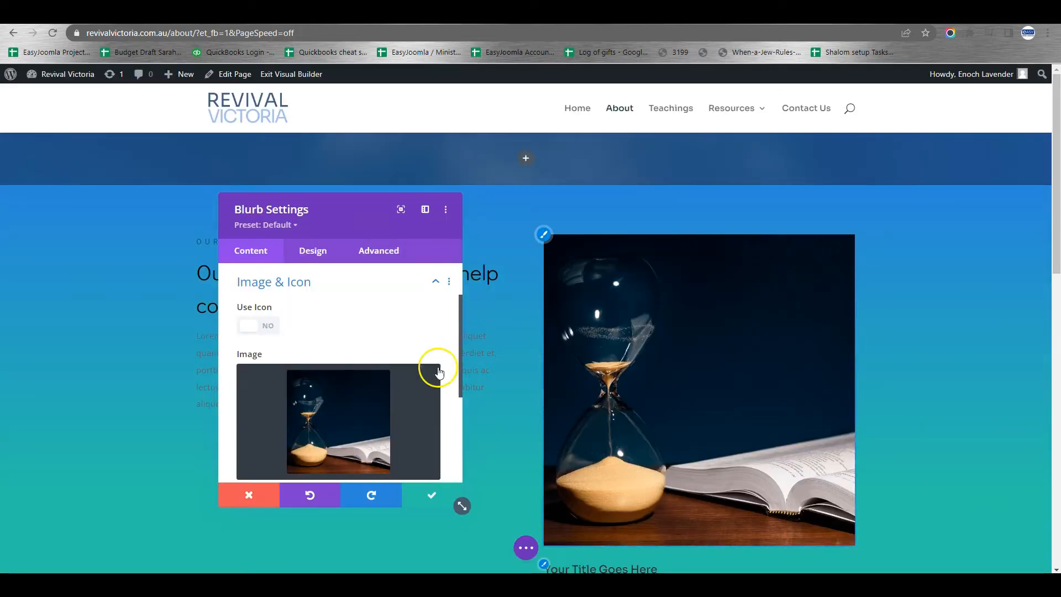
Switch the Blurb to use an icon, choose the double speech bubble outline and save the module settings.
left_click(263, 327)
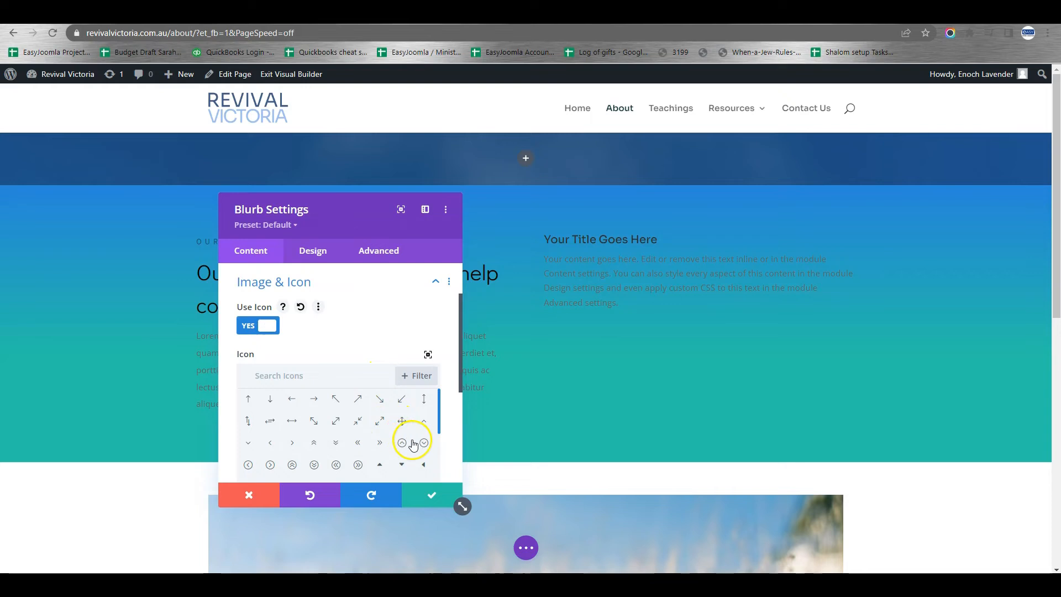
scroll(403, 437, "down", 2)
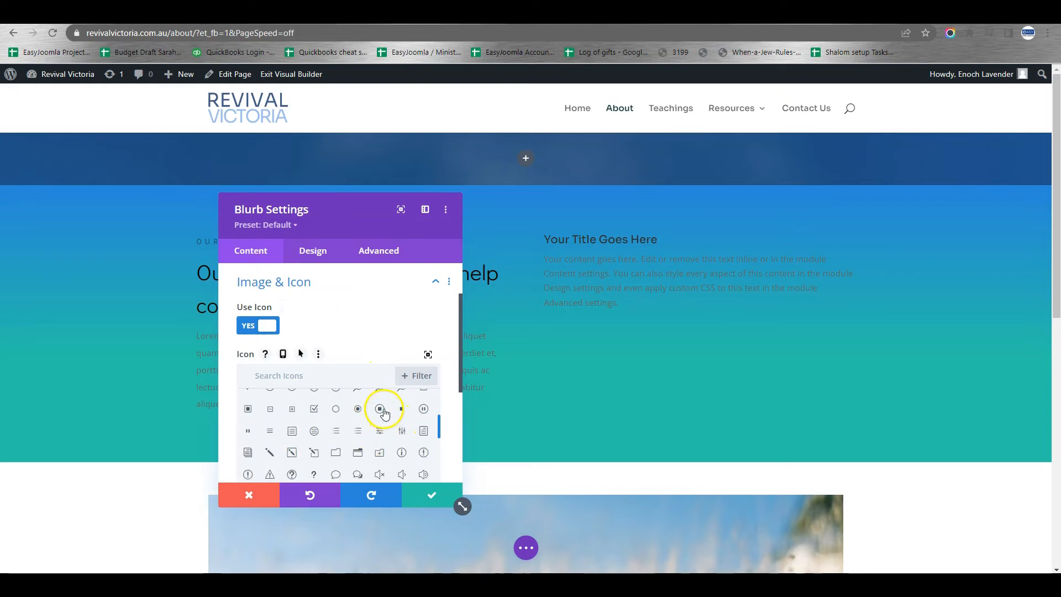
left_click(358, 475)
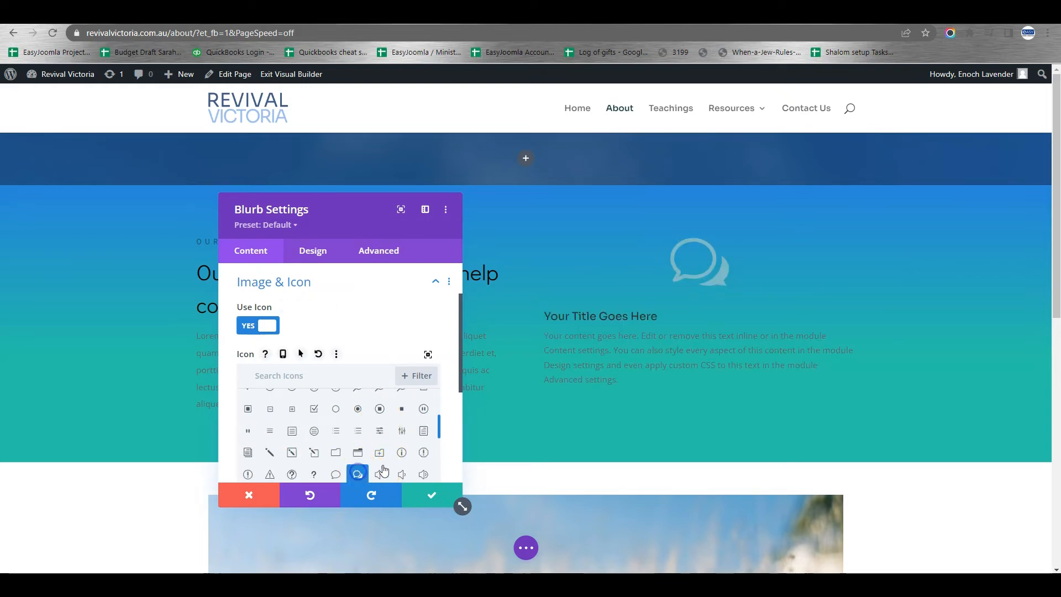
left_click(432, 496)
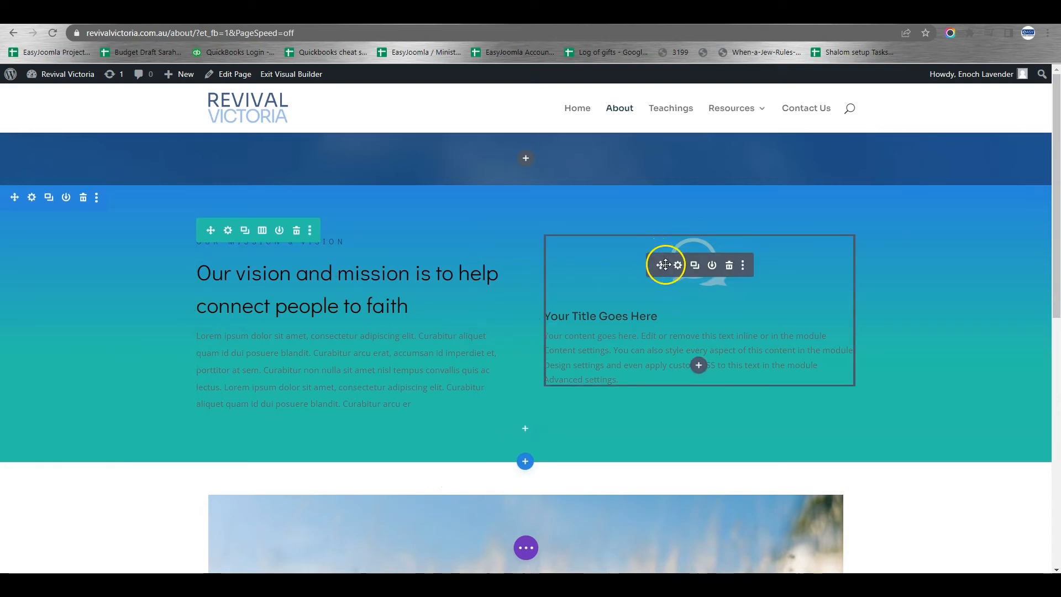
Try moving the Blurb module lower in its column and expand the builder's page controls.
left_click_drag(661, 265, 658, 337)
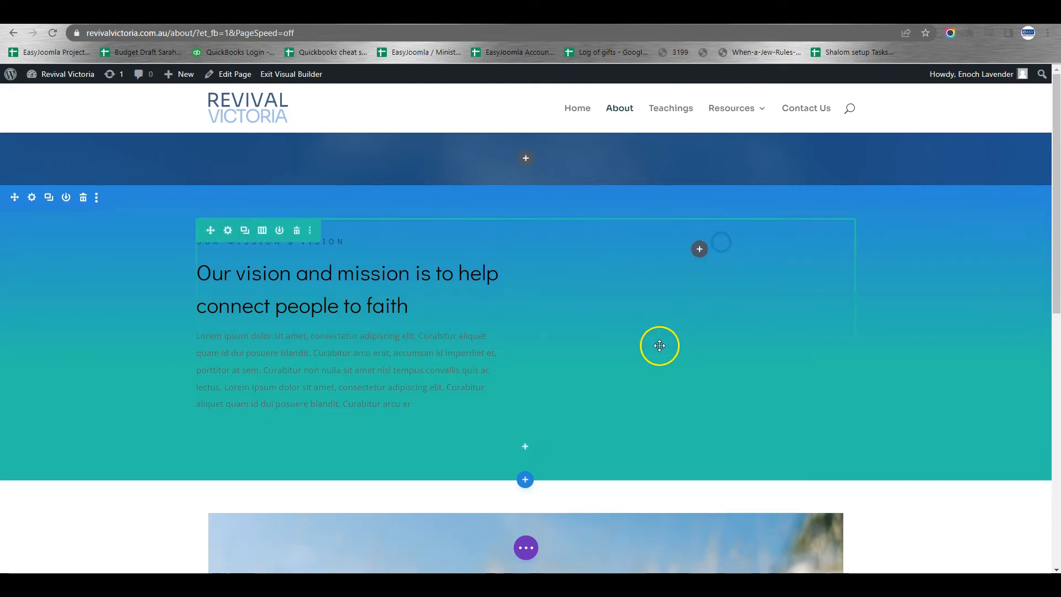
left_click(526, 548)
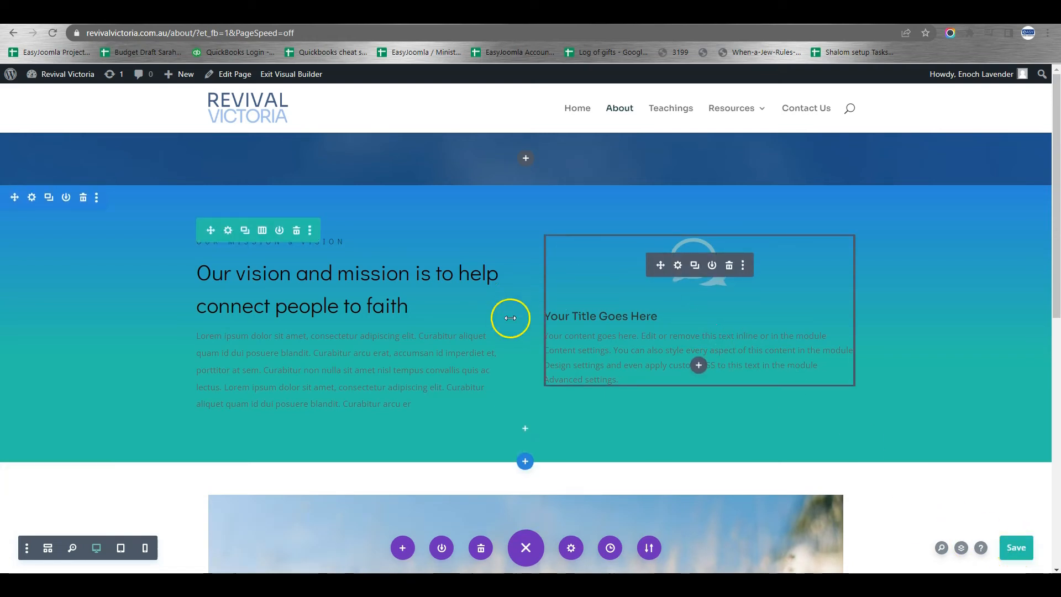
Look over the gradient mission and vision section and the video section below it.
scroll(597, 379, "down", 8)
scroll(614, 385, "up", 5)
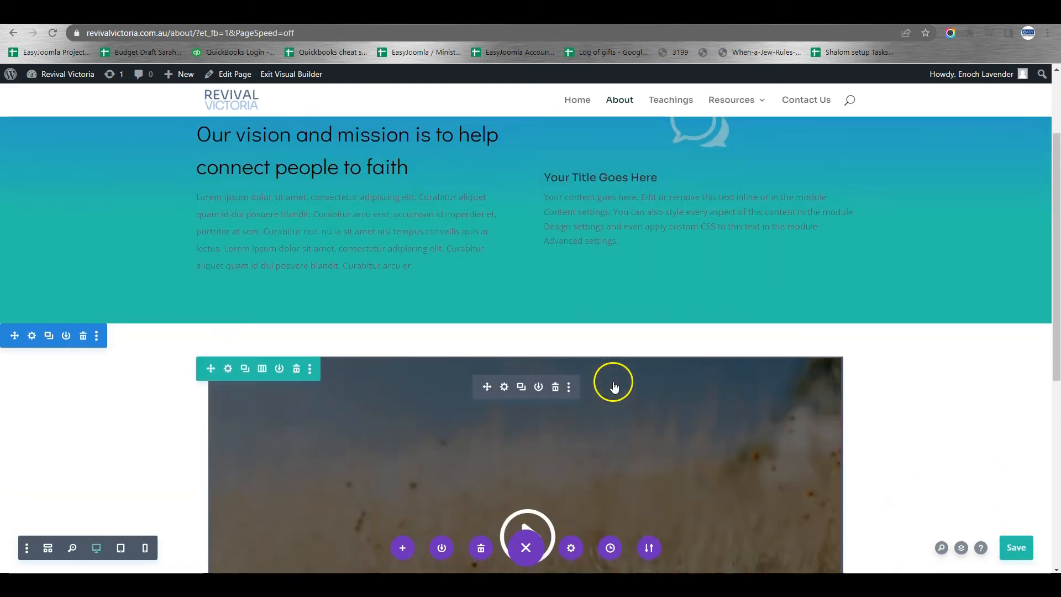
scroll(614, 385, "up", 2)
scroll(614, 387, "down", 9)
scroll(635, 431, "up", 6)
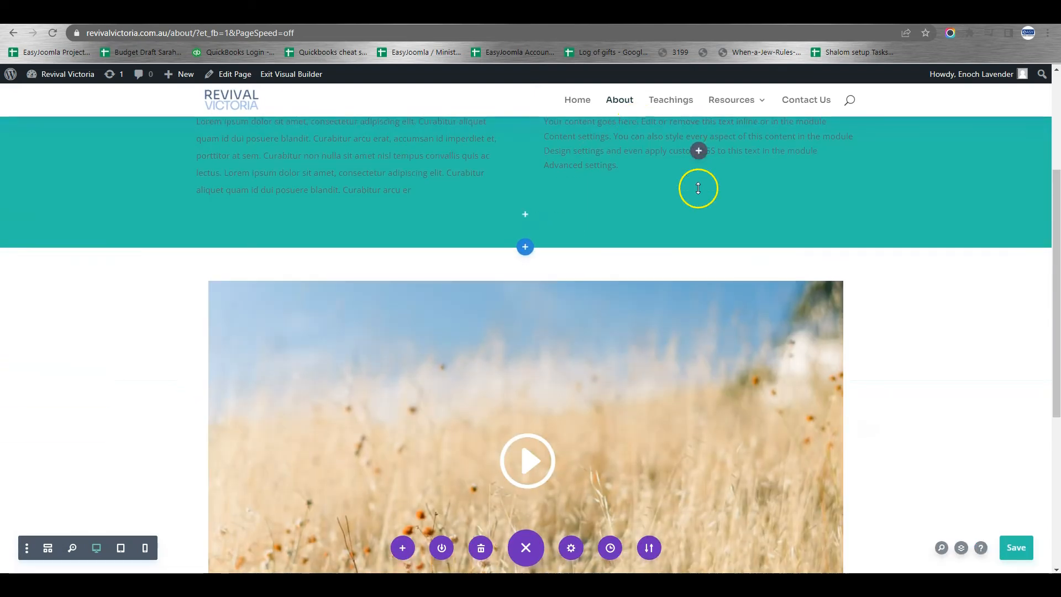
scroll(670, 244, "up", 2)
scroll(649, 304, "down", 4)
scroll(638, 315, "down", 3)
scroll(642, 232, "up", 8)
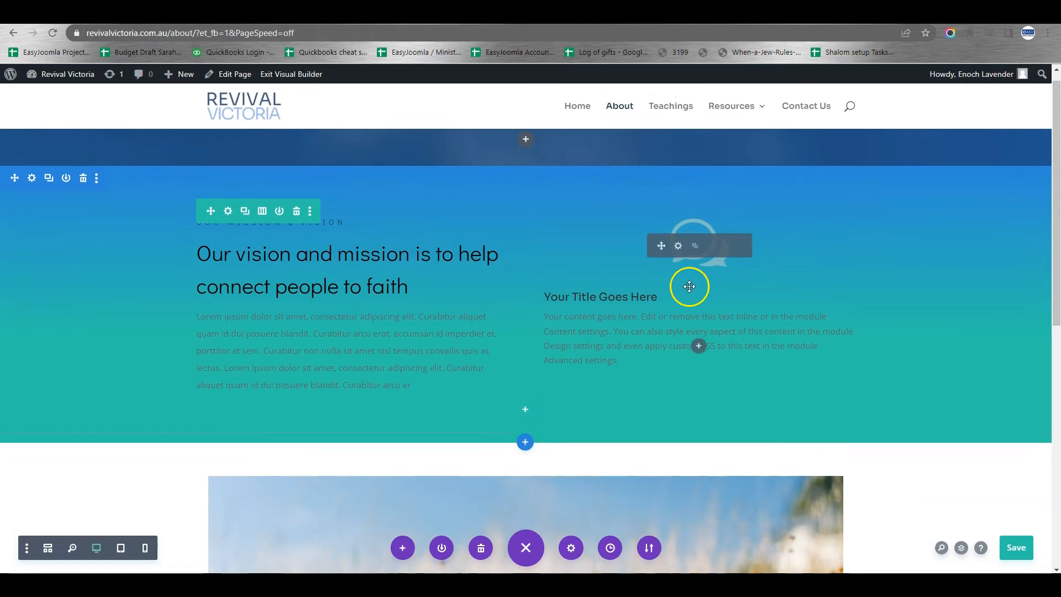
Insert a Video module below the Blurb in the mission row's second column.
left_click(699, 350)
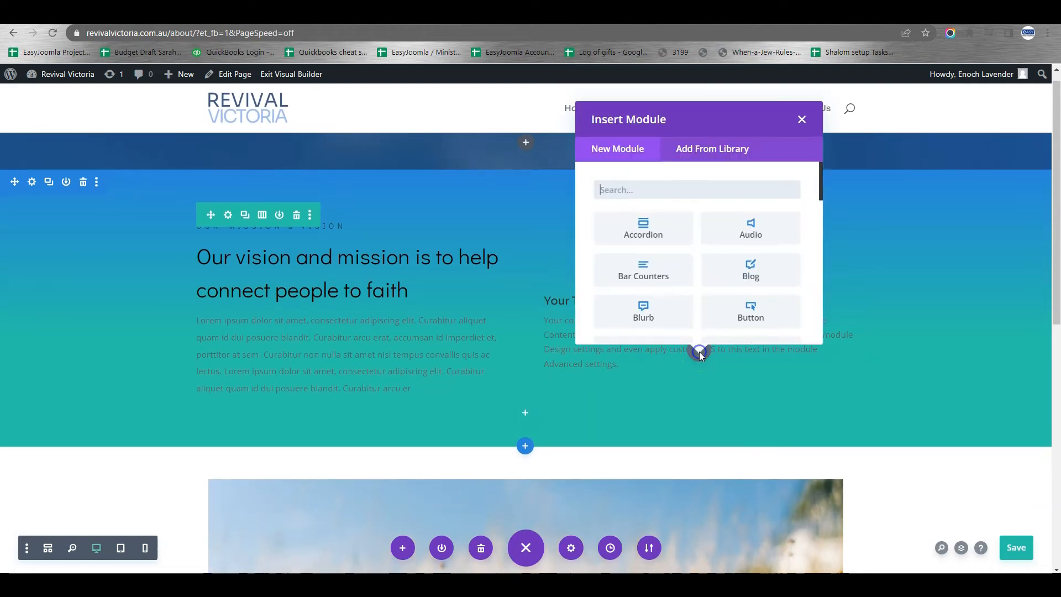
scroll(687, 246, "down", 6)
scroll(683, 249, "down", 5)
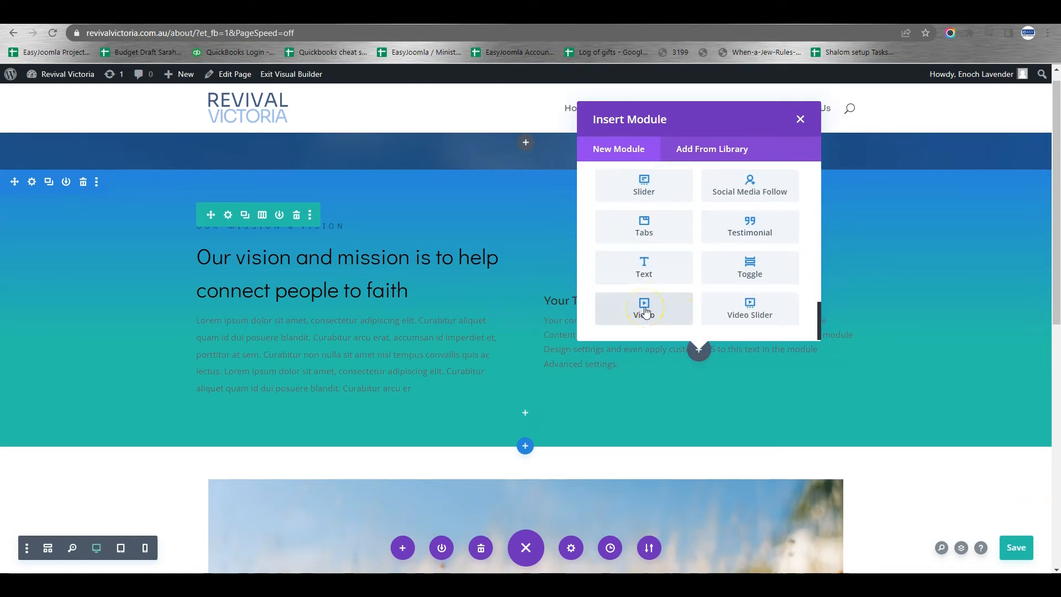
left_click(644, 310)
left_click(319, 394)
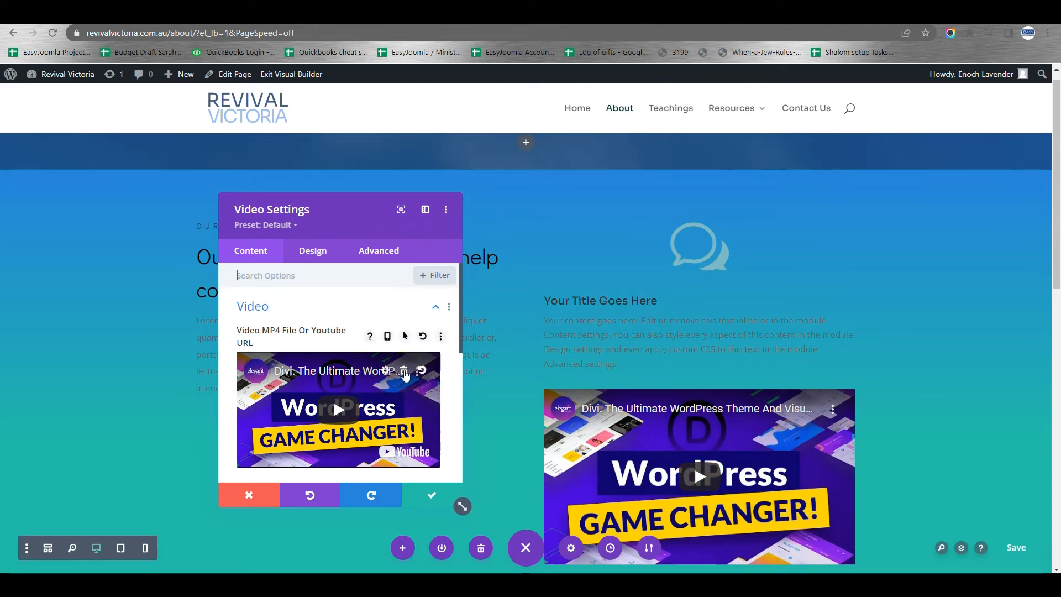
Remove the sample video from the Video module and choose to insert a replacement from a URL.
left_click(404, 372)
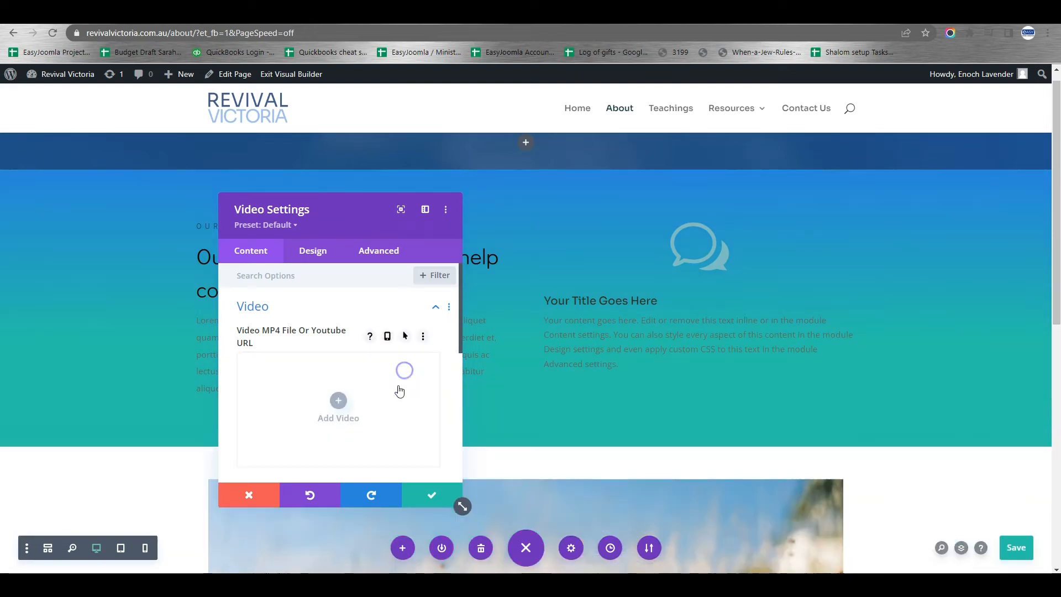
left_click(364, 392)
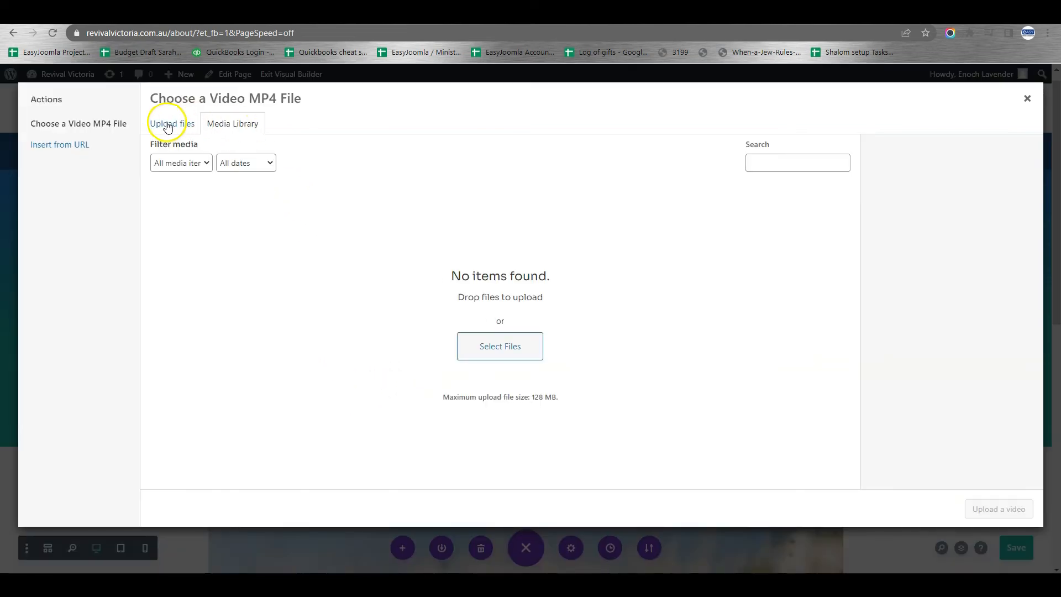
left_click(62, 152)
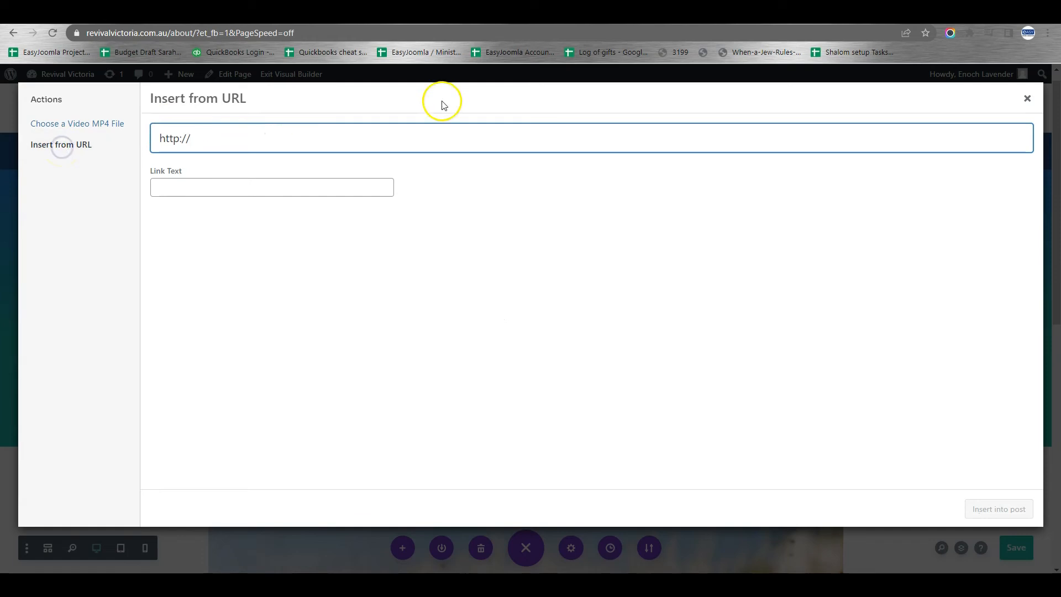
Switch to YouTube and copy the address of the video "What is the Prophetic Meaning of 5783 / 2023".
left_click(297, 16)
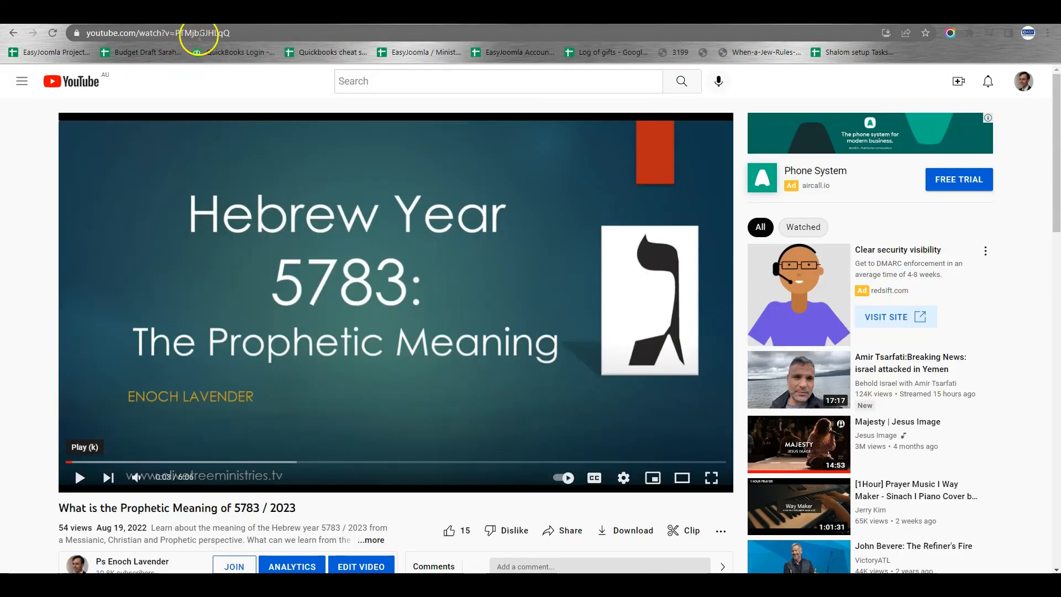
left_click(199, 33)
right_click(199, 33)
left_click(254, 123)
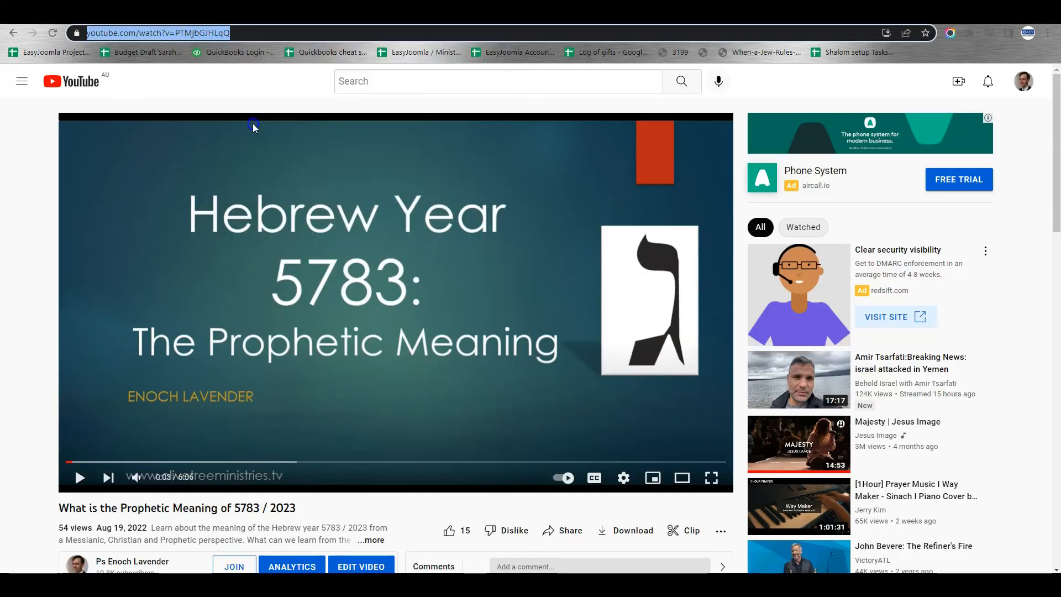
left_click(602, 12)
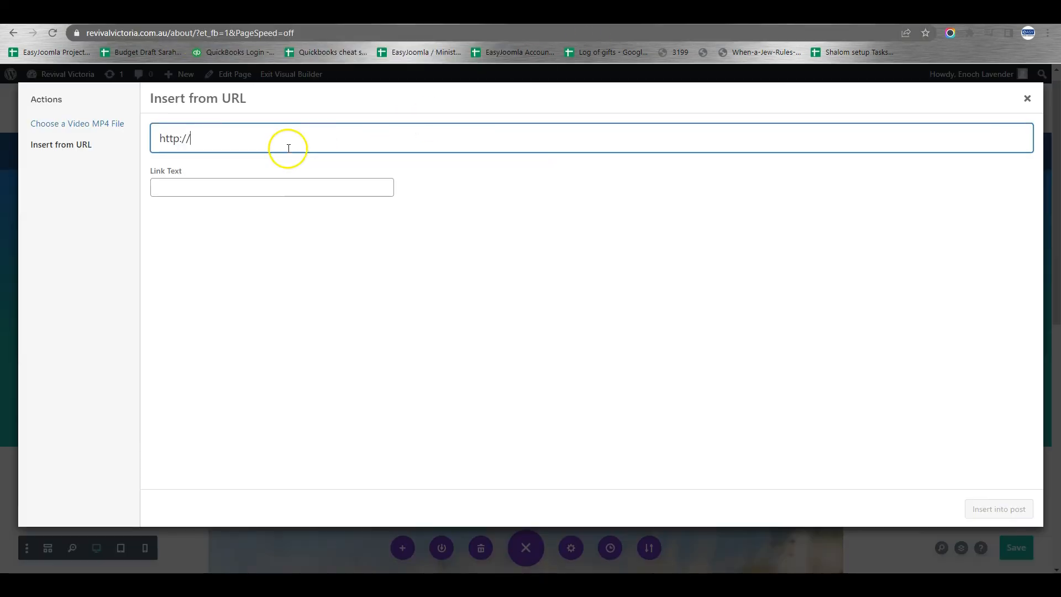
right_click(165, 139)
left_click(240, 199)
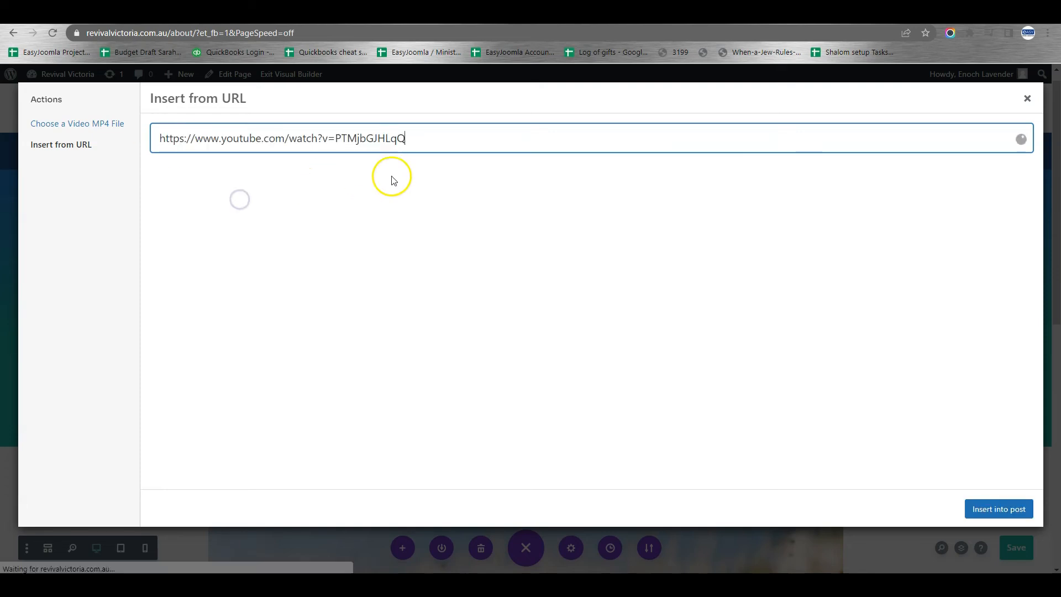
left_click(982, 508)
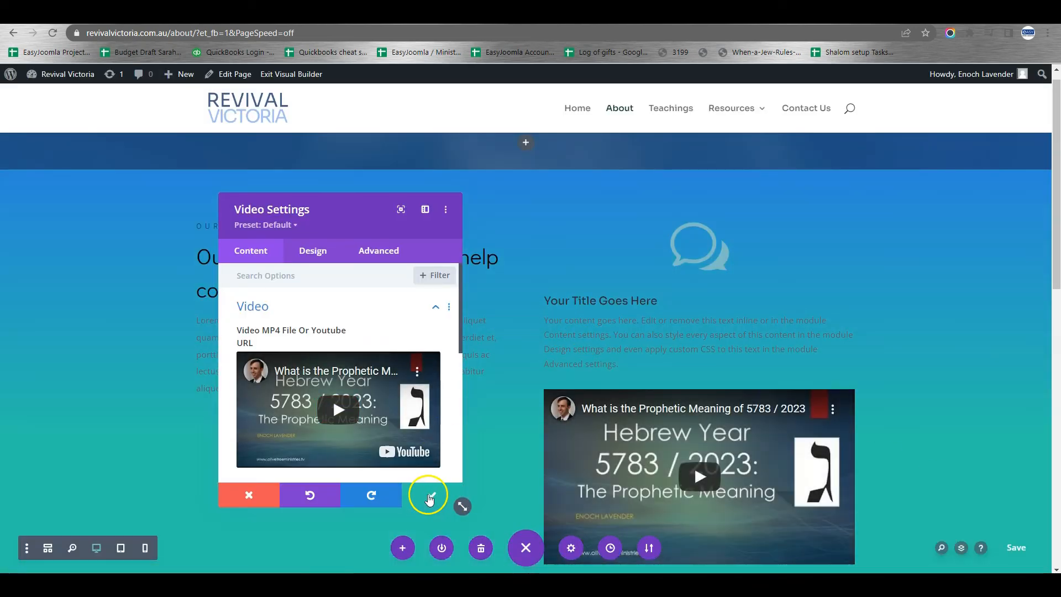
left_click(431, 497)
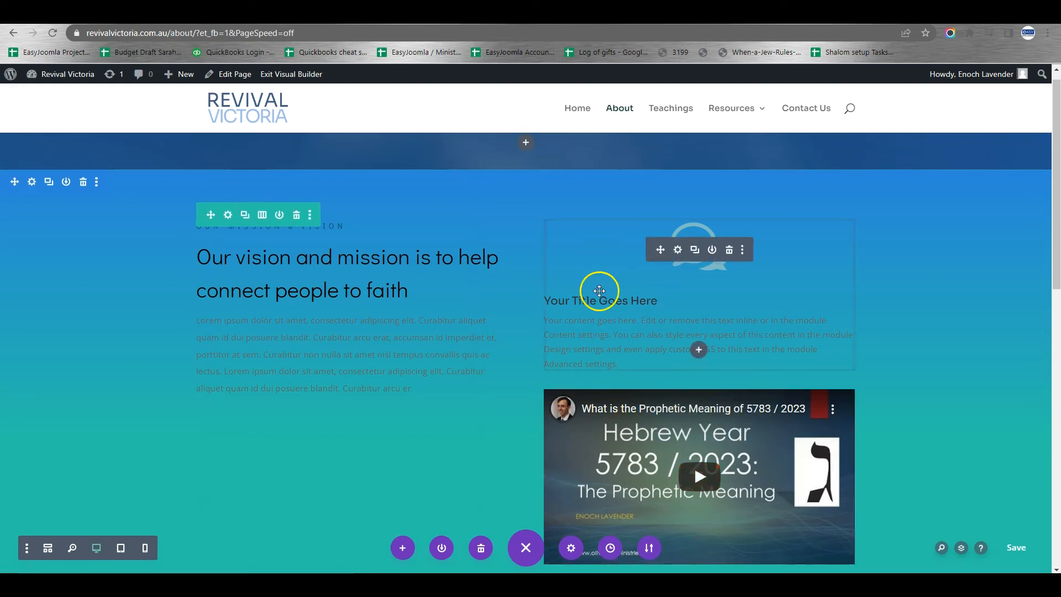
Insert a Blurb module below the mission text in the first column and move its settings window clear of it.
scroll(467, 339, "down", 4)
scroll(467, 332, "up", 4)
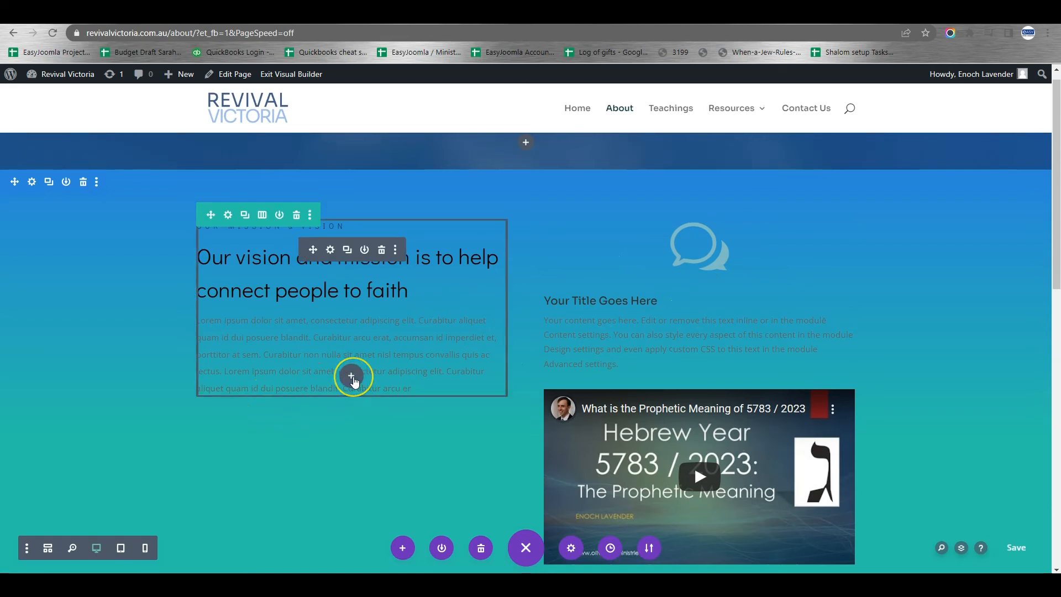
left_click(354, 378)
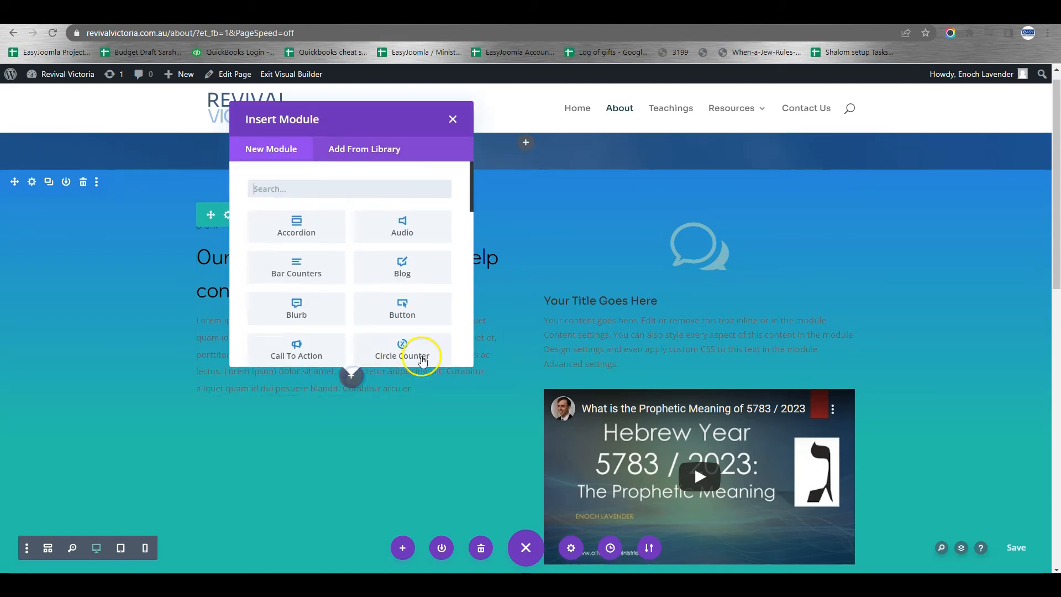
scroll(366, 325, "down", 3)
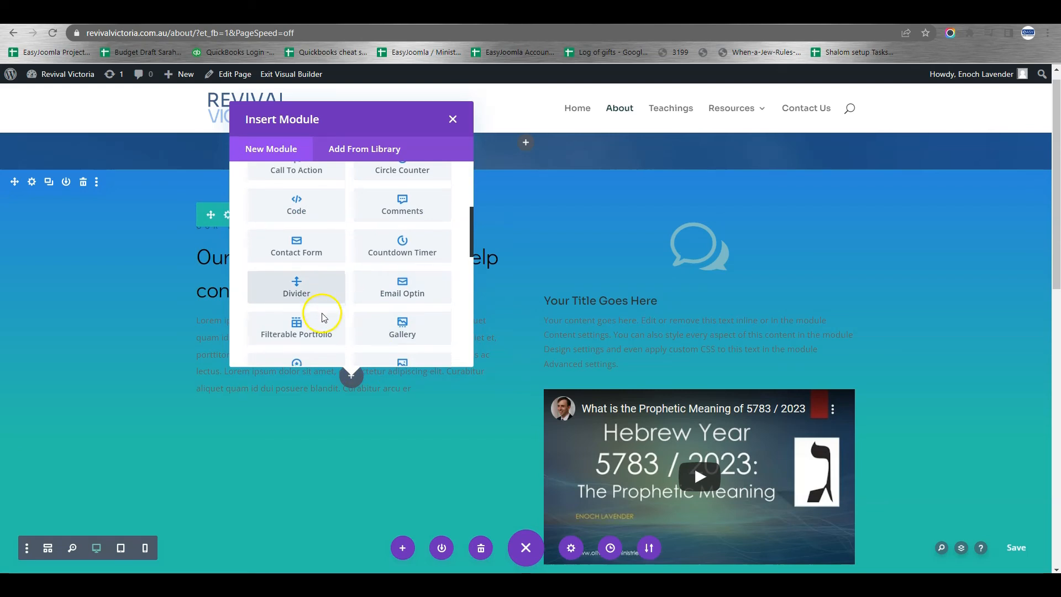
scroll(324, 313, "down", 3)
scroll(324, 313, "down", 3)
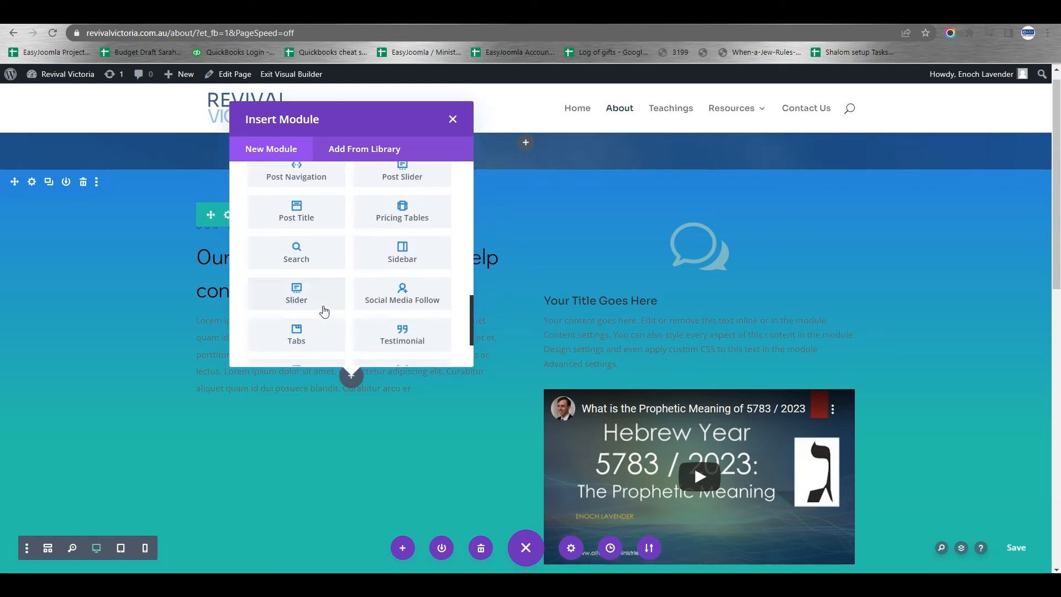
scroll(332, 297, "down", 2)
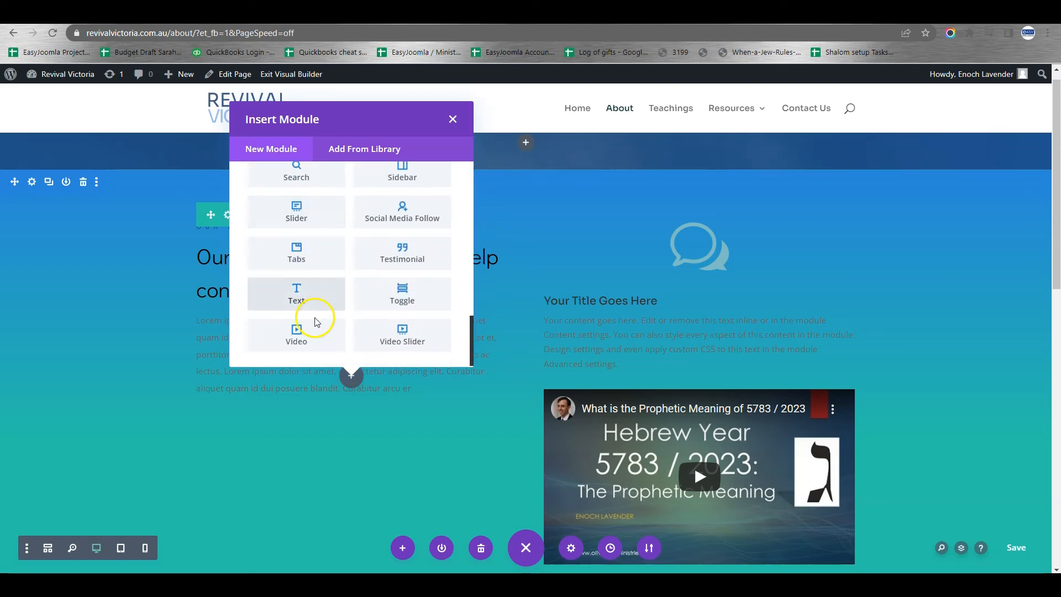
scroll(329, 310, "up", 9)
scroll(329, 309, "up", 3)
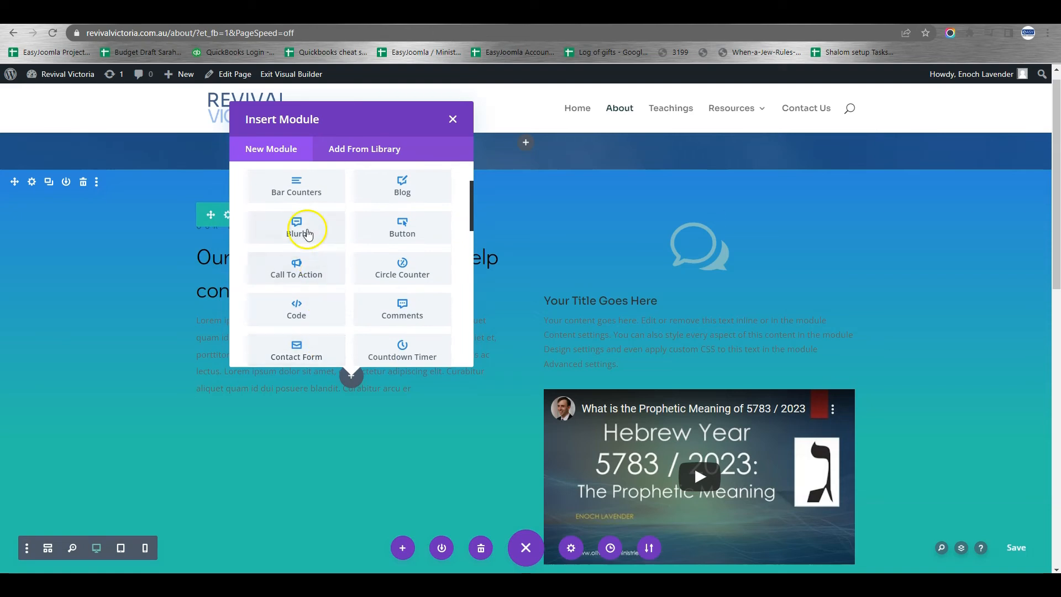
left_click(299, 231)
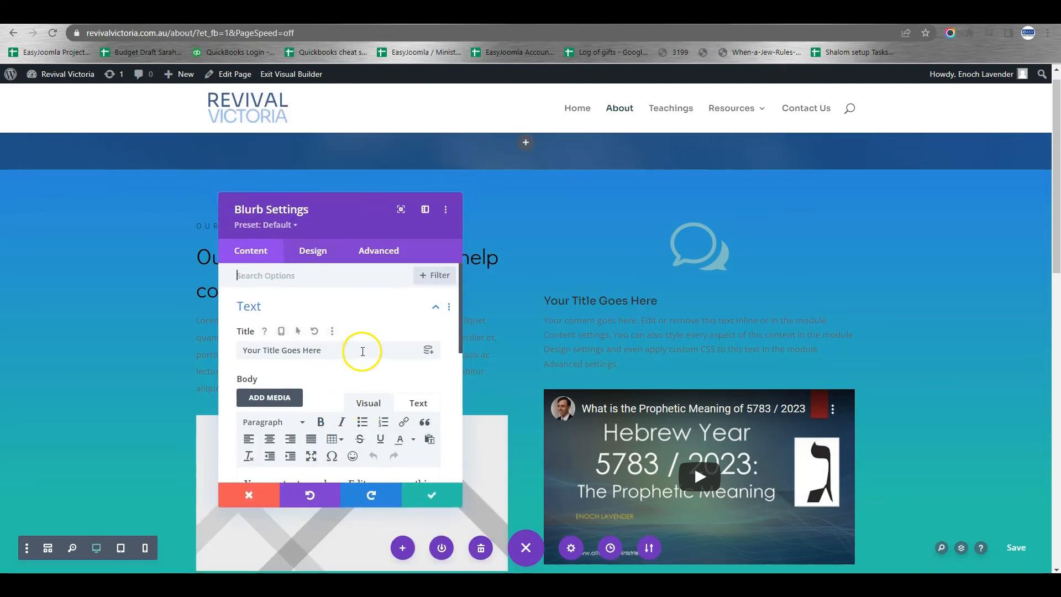
left_click_drag(348, 210, 636, 208)
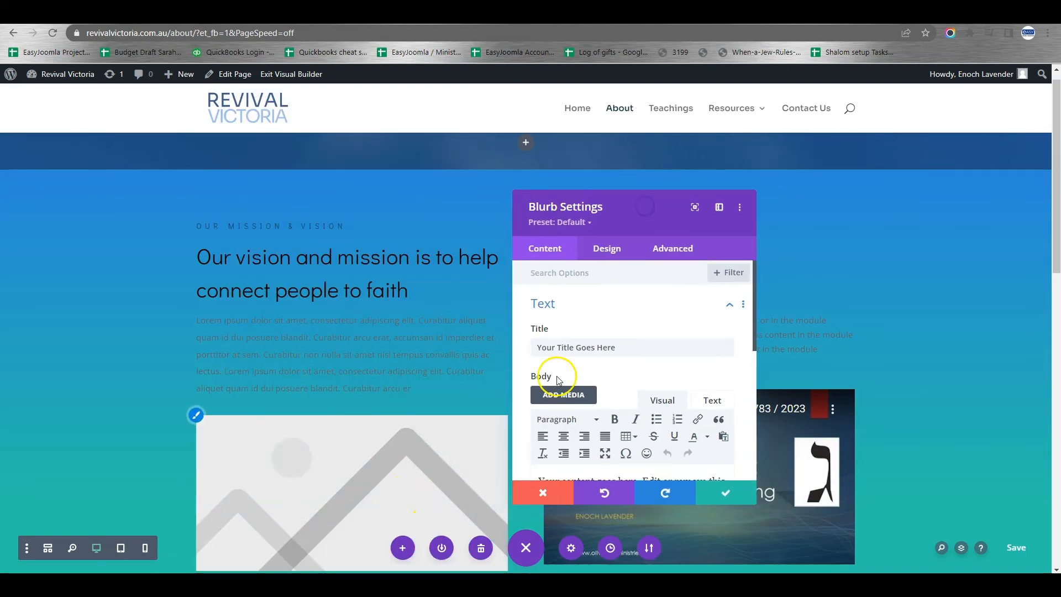
Remove the placeholder image from the Blurb module and open the media library to pick a replacement.
scroll(639, 360, "down", 8)
left_click(606, 297)
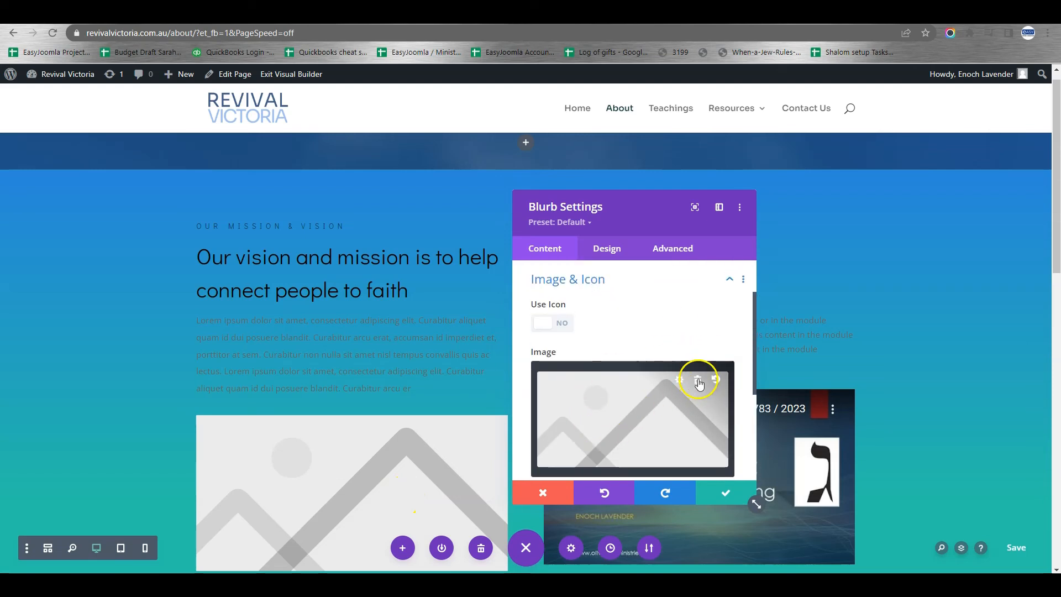
left_click(700, 380)
left_click(634, 411)
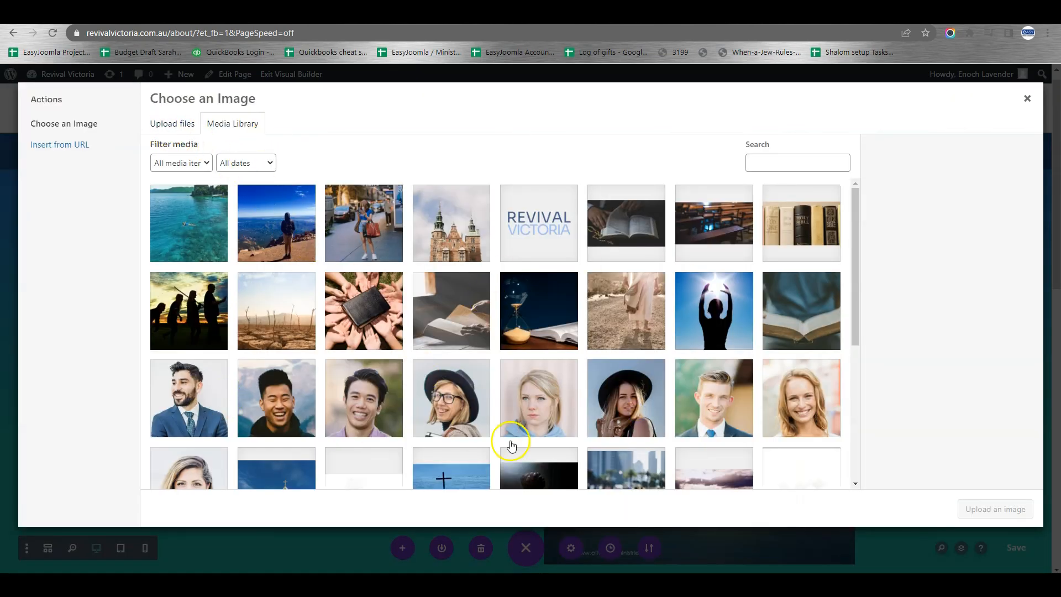
Insert pexels-photo-2403916.jpeg from the media library as the Blurb module's image.
left_click(176, 126)
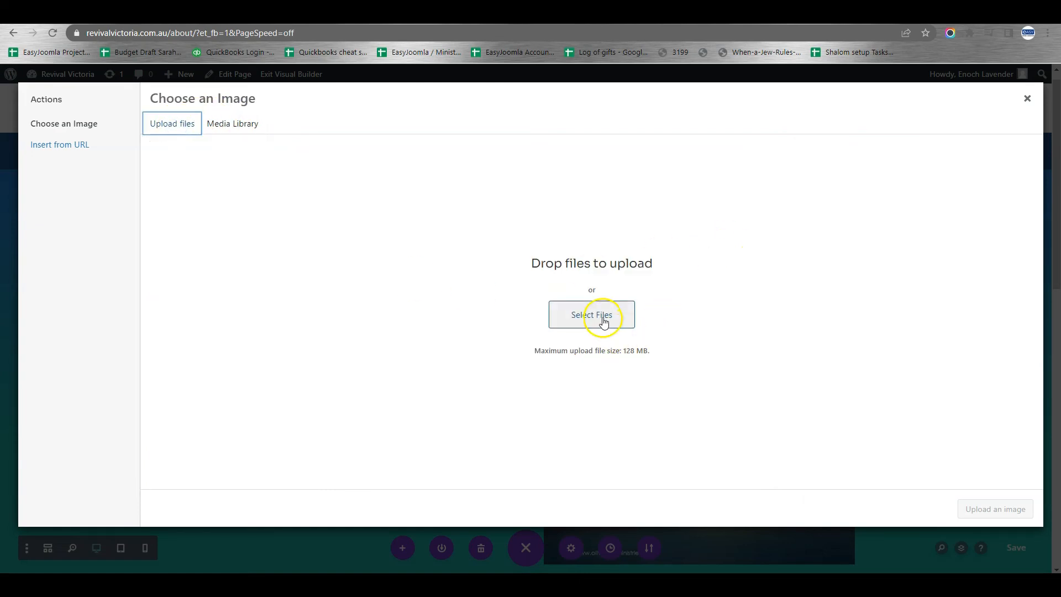
left_click(259, 126)
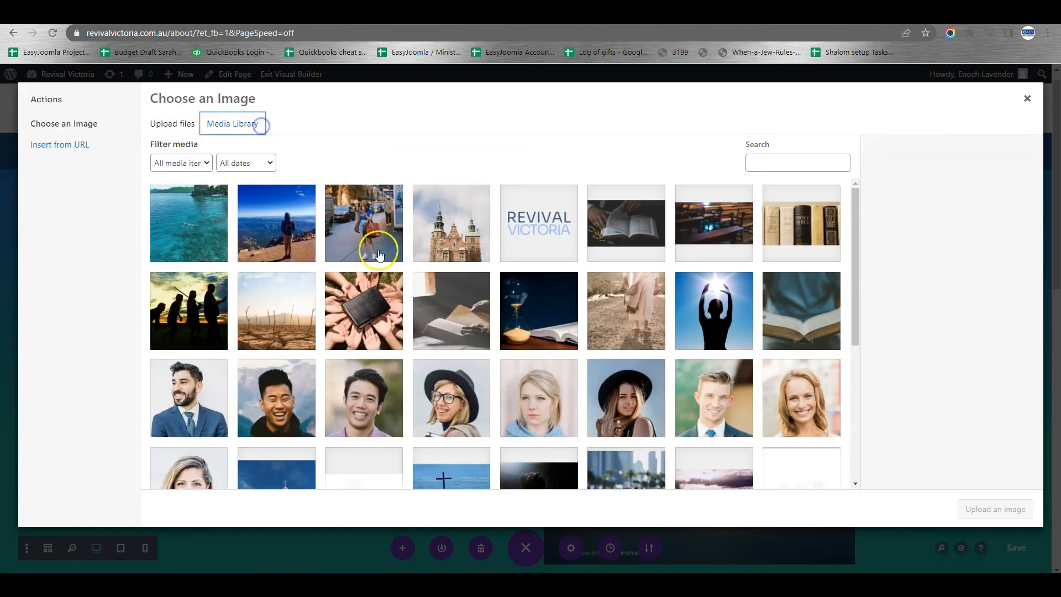
left_click(190, 217)
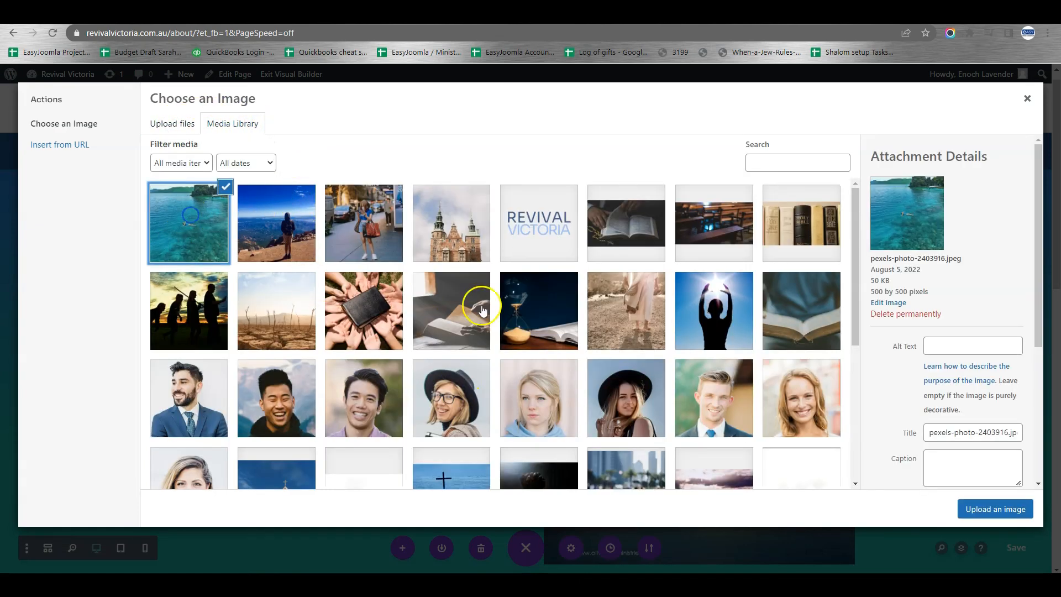
left_click(995, 509)
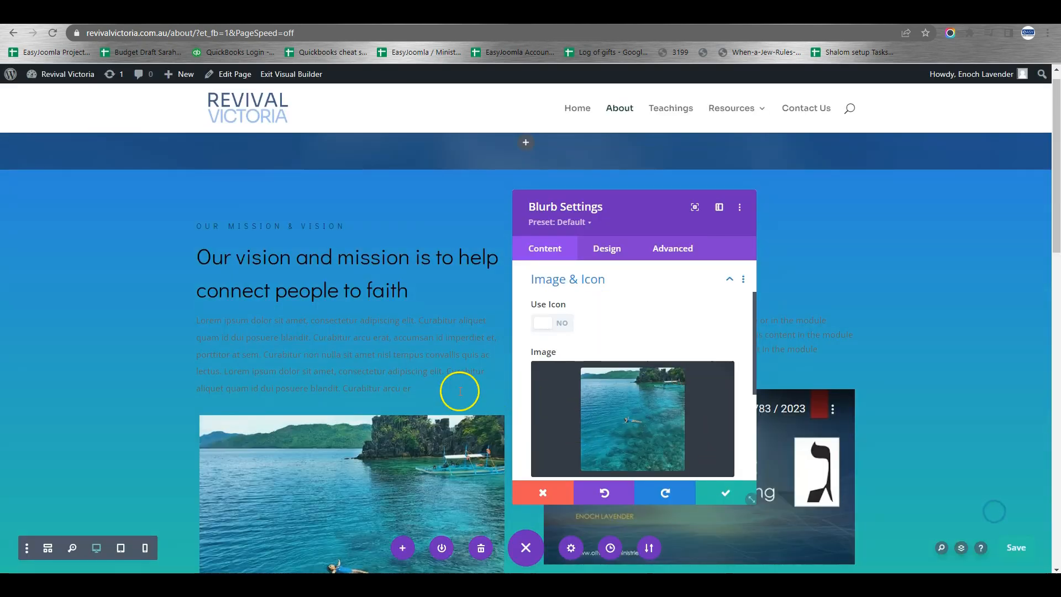
Delete the placeholder title from the Blurb module's text settings.
scroll(369, 395, "down", 2)
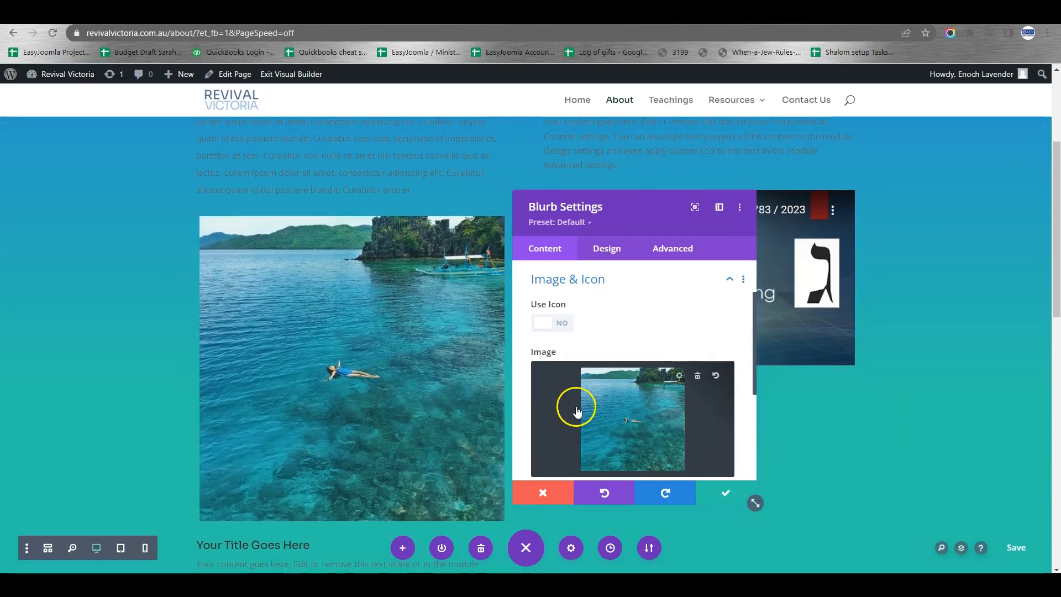
scroll(321, 467, "down", 2)
scroll(598, 377, "up", 2)
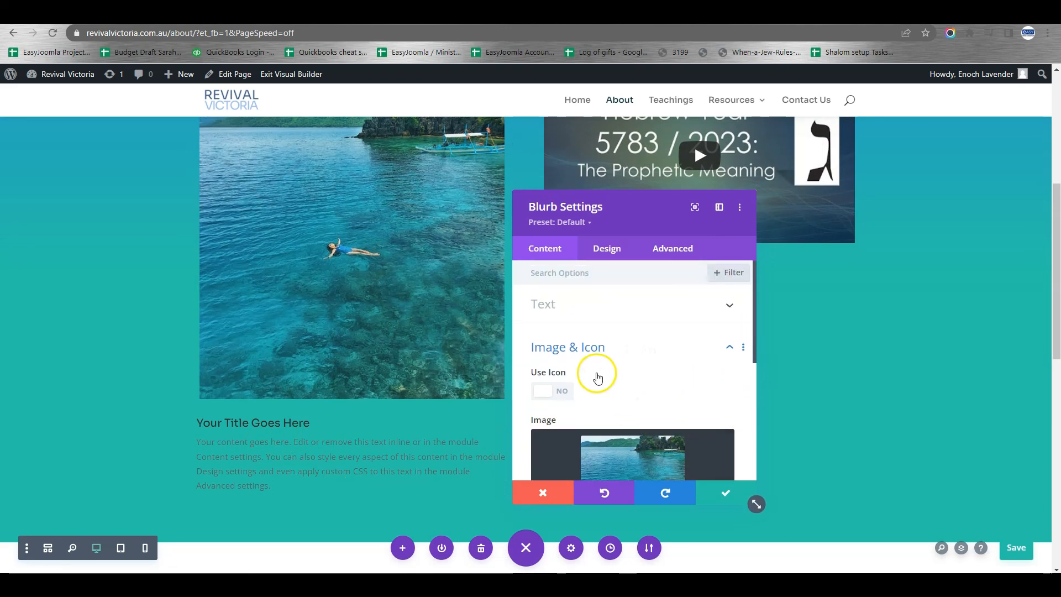
left_click(573, 308)
left_click_drag(633, 348, 525, 350)
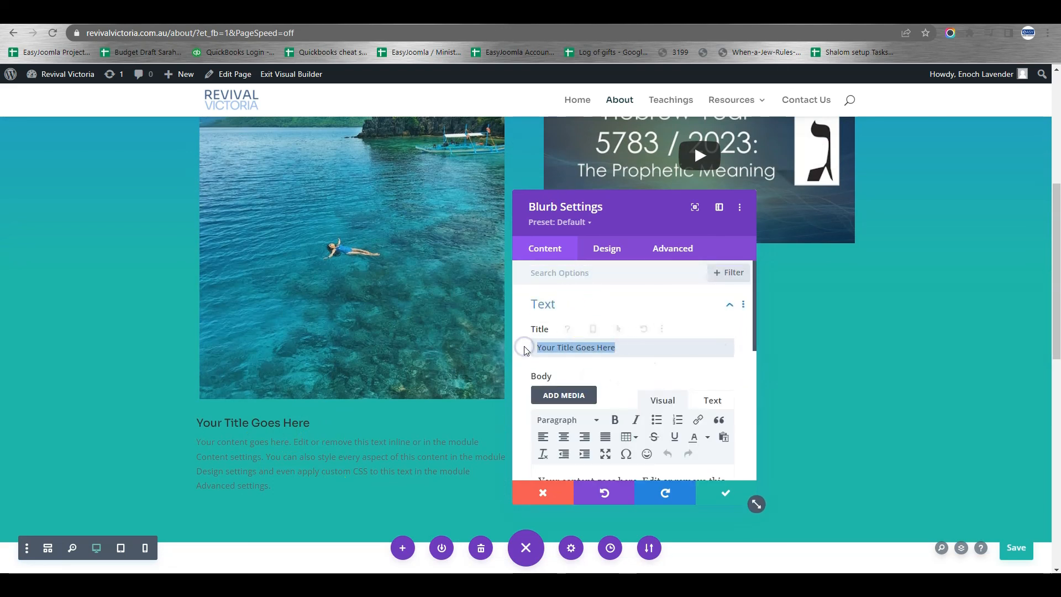
key("BackSpace")
Delete the Blurb module's placeholder body text and save the module settings.
scroll(575, 370, "down", 2)
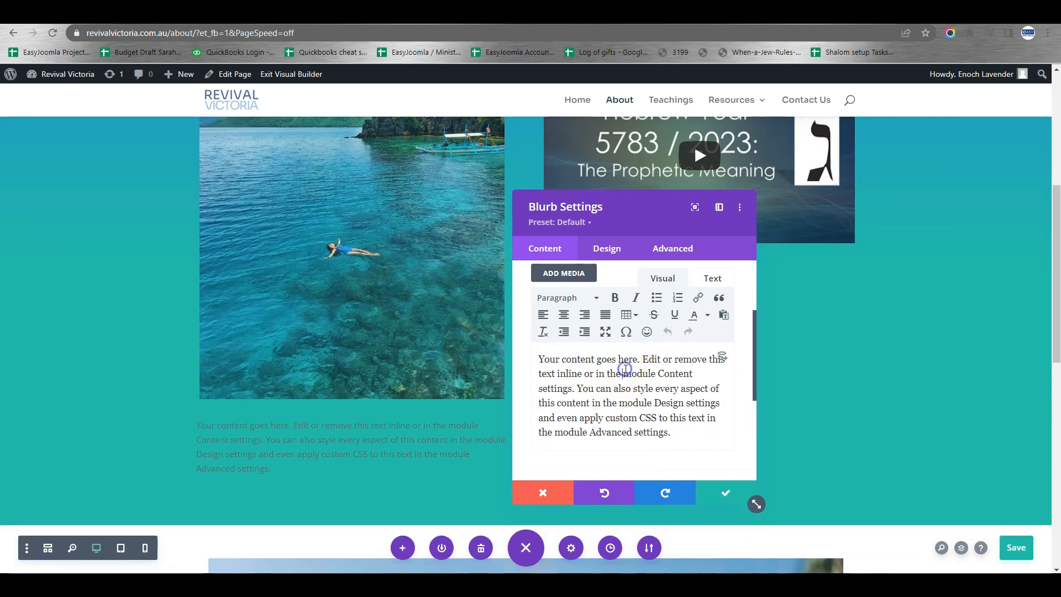
key("ctrl+a")
key("BackSpace")
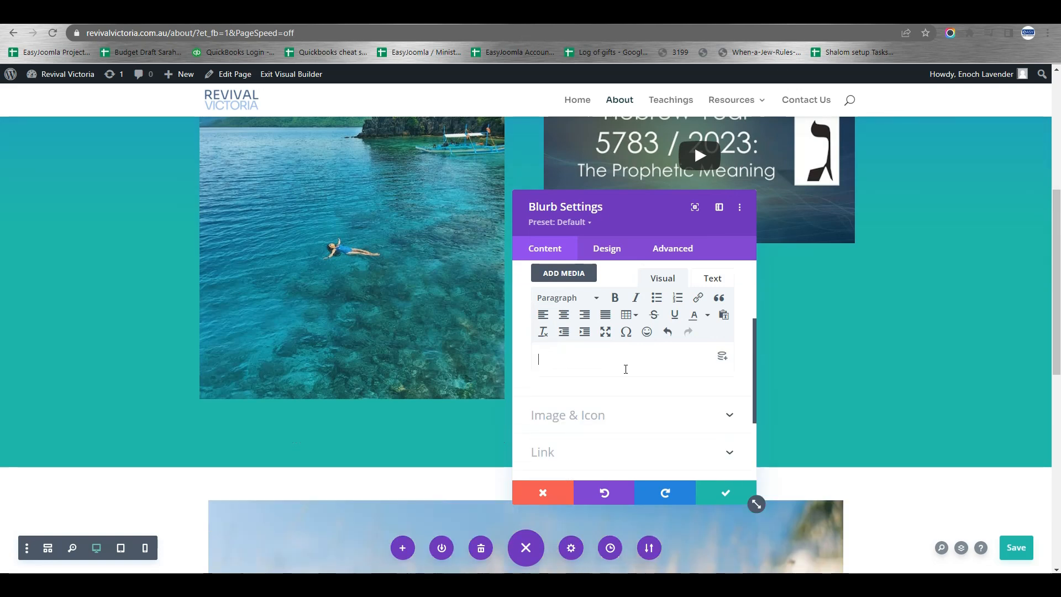
left_click(727, 488)
Review the About page from the edited mission section down to the Testimony section.
scroll(298, 353, "up", 3)
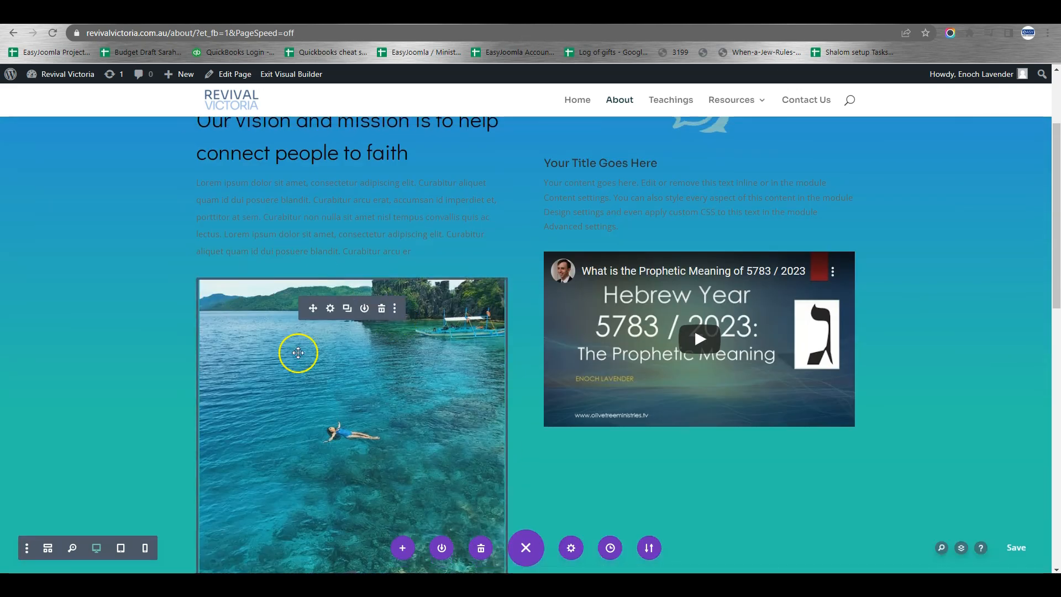
scroll(658, 405, "down", 9)
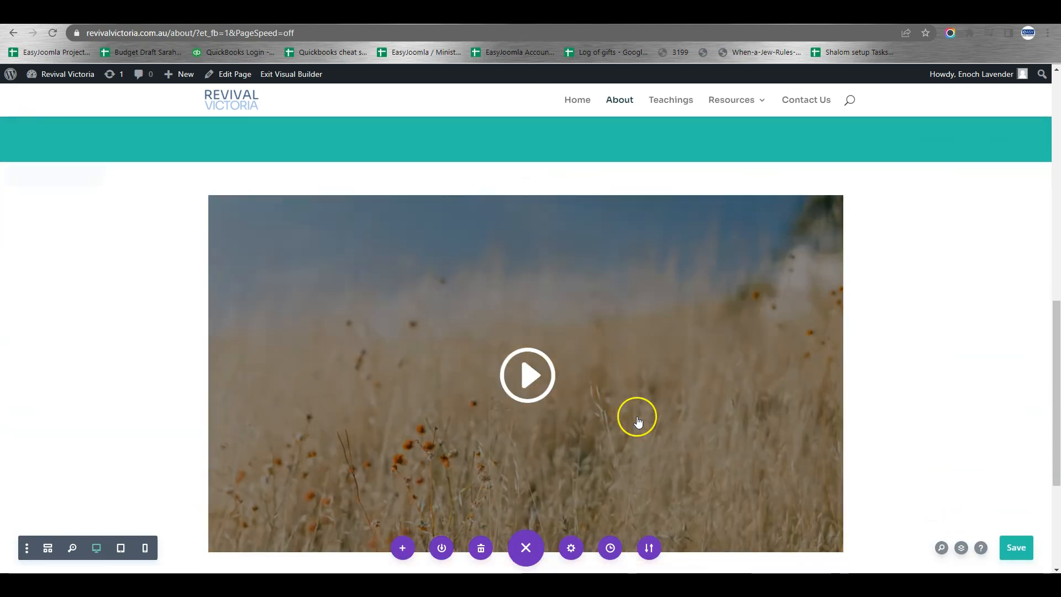
scroll(635, 417, "up", 6)
scroll(632, 403, "up", 5)
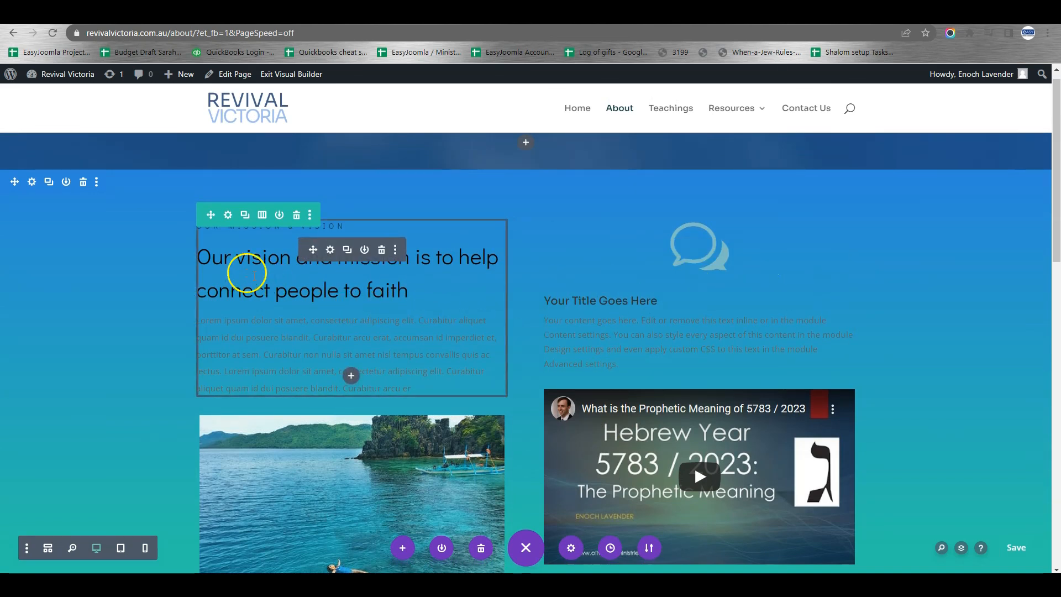
scroll(339, 356, "down", 15)
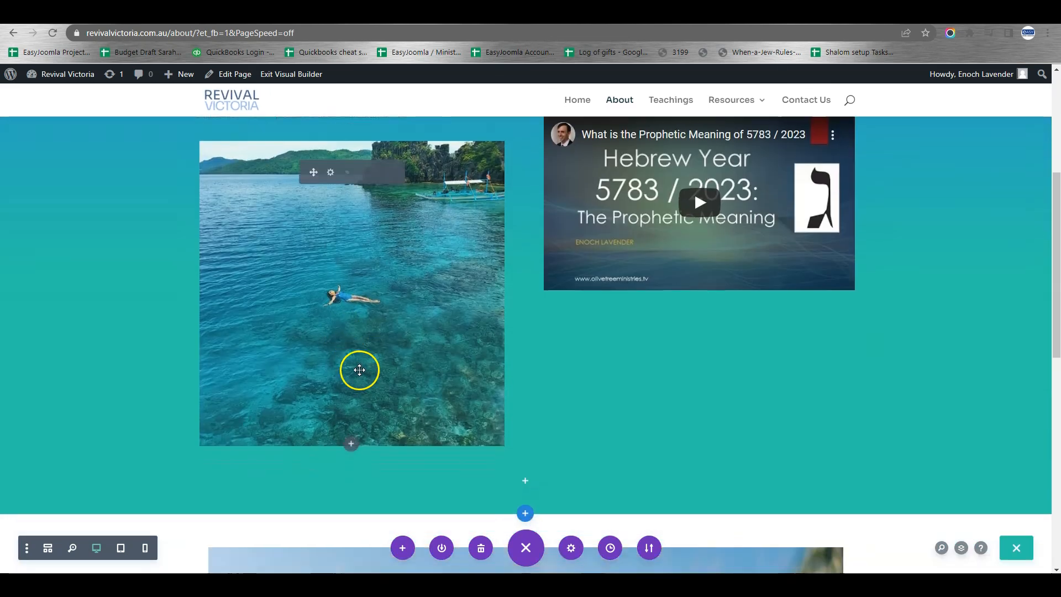
scroll(360, 373, "down", 1)
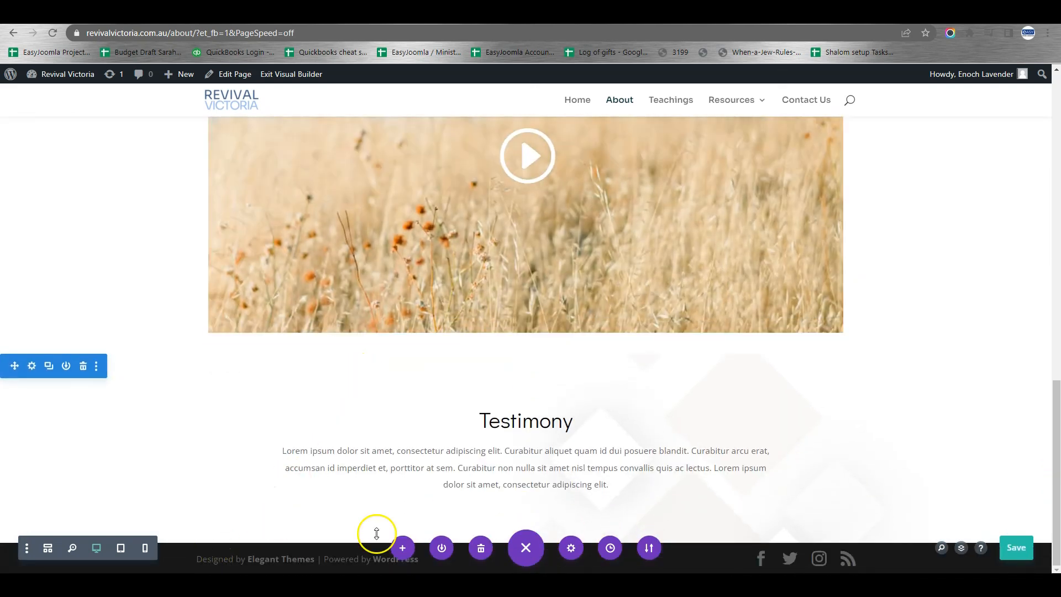